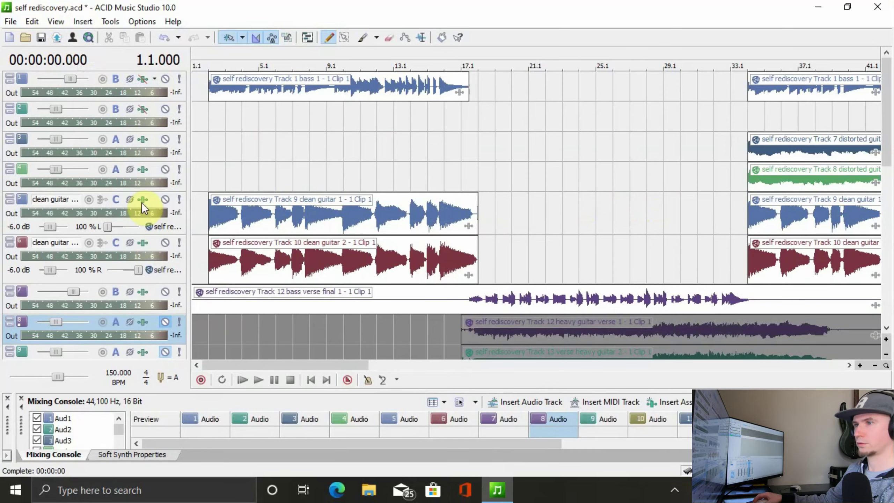
Step: Mute the two clean guitar tracks and play the intro from the start to hear it without them
{"action": "left_click", "coordinate": [166, 199]}
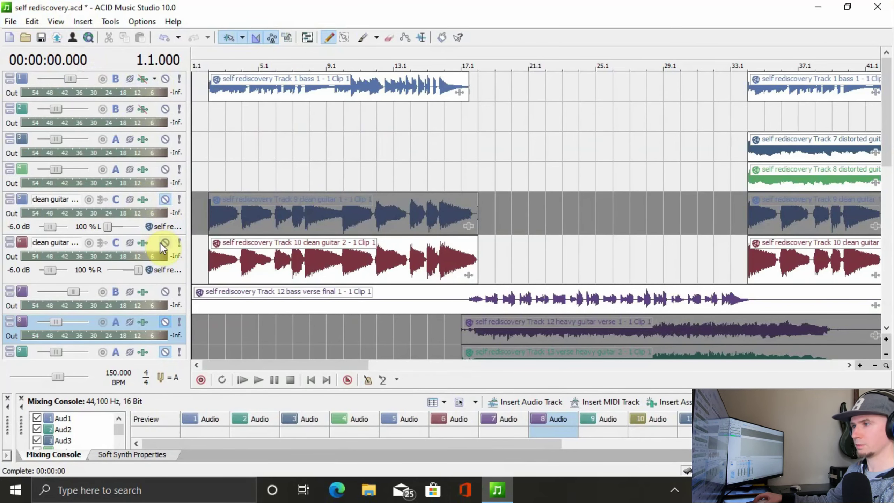
{"action": "left_click", "coordinate": [165, 243]}
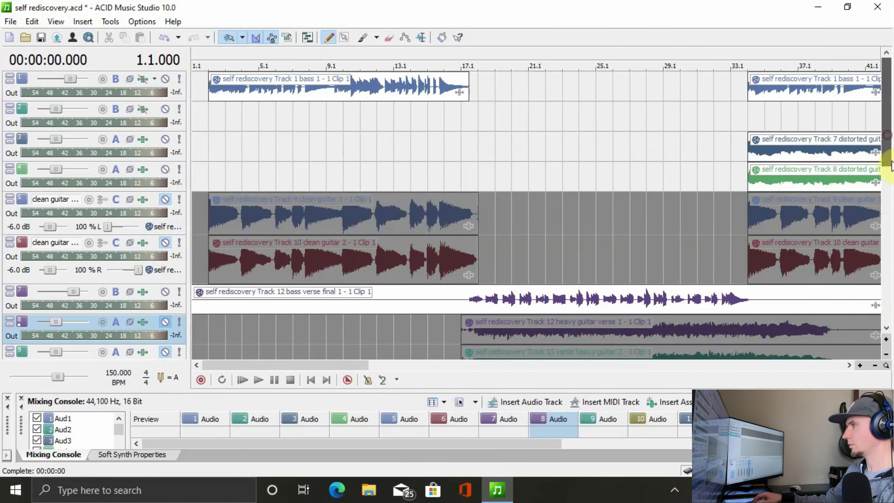
{"action": "scroll", "coordinate": [888, 141], "scroll_direction": "down", "scroll_amount": 3}
{"action": "left_click_drag", "start_coordinate": [888, 195], "coordinate": [889, 160]}
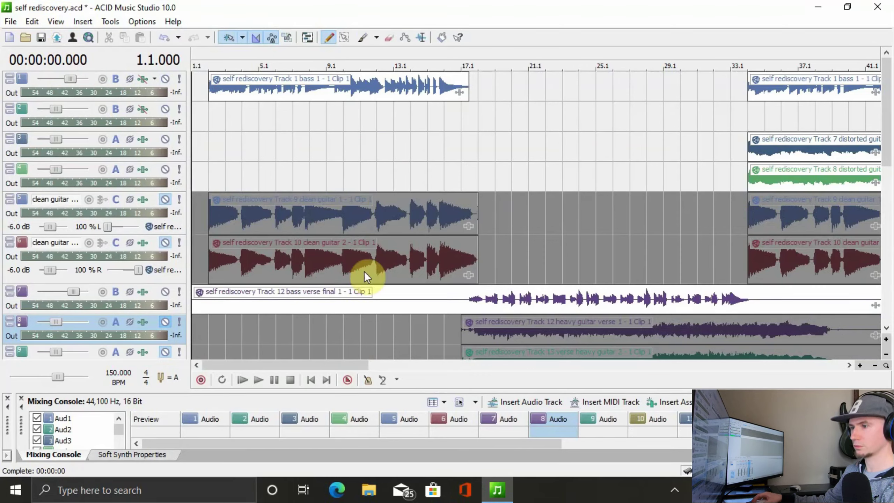
{"action": "left_click", "coordinate": [241, 383]}
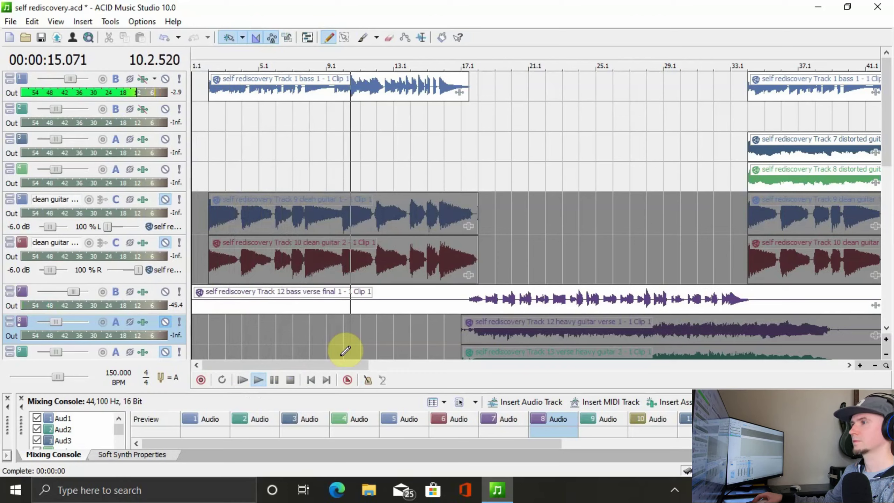
{"action": "left_click", "coordinate": [290, 380]}
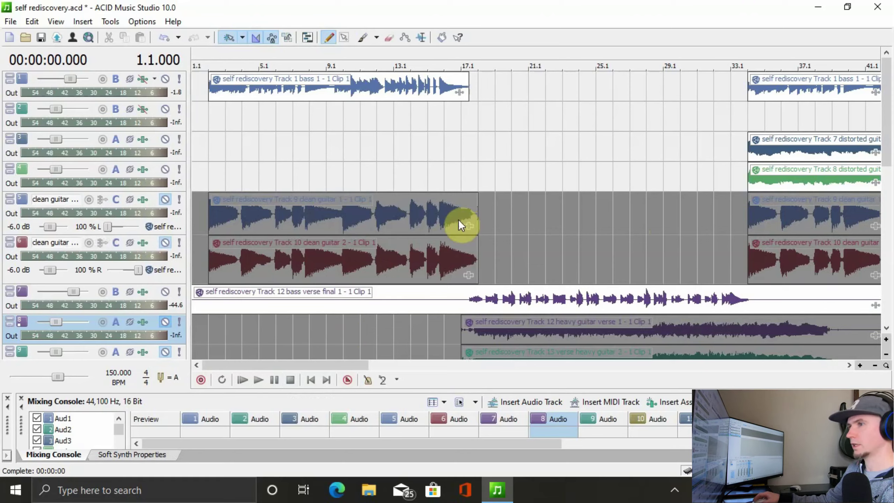
Step: Unmute both clean guitar tracks and play the intro from the start to hear them in the mix
{"action": "left_click", "coordinate": [164, 199]}
{"action": "left_click", "coordinate": [165, 243]}
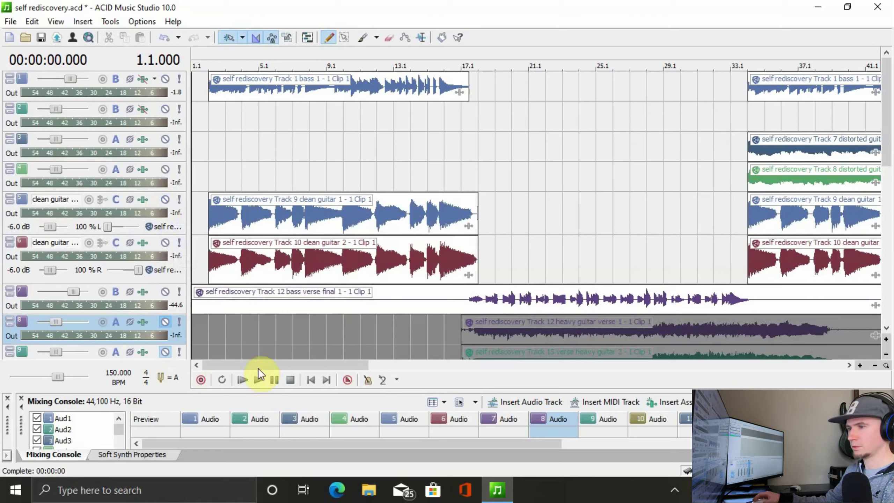
{"action": "left_click", "coordinate": [243, 380]}
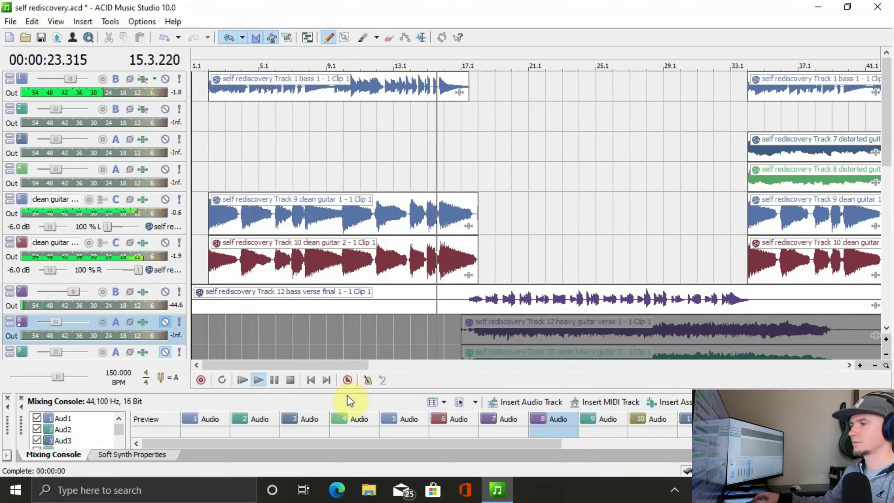
{"action": "left_click", "coordinate": [290, 379]}
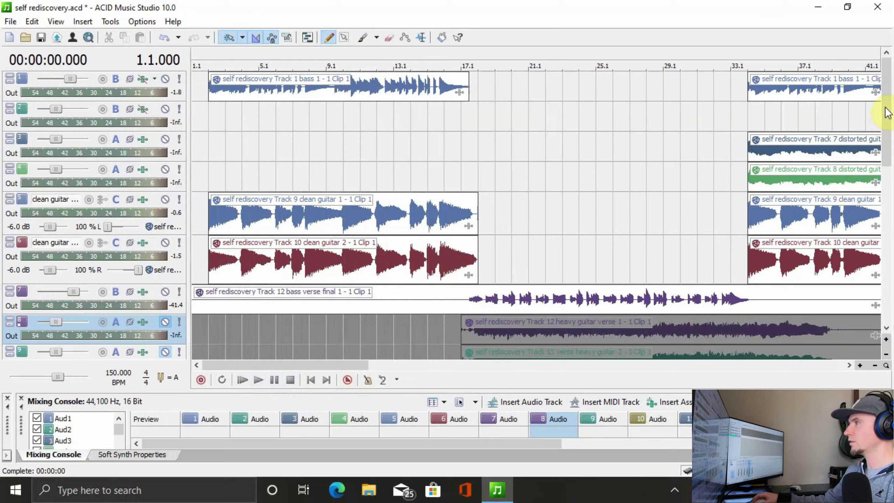
Step: Unmute the two wah wah guitar tracks (14 and 15) and play the intro from the start
{"action": "scroll", "coordinate": [887, 116], "scroll_direction": "down", "scroll_amount": 1}
{"action": "scroll", "coordinate": [891, 136], "scroll_direction": "down", "scroll_amount": 1}
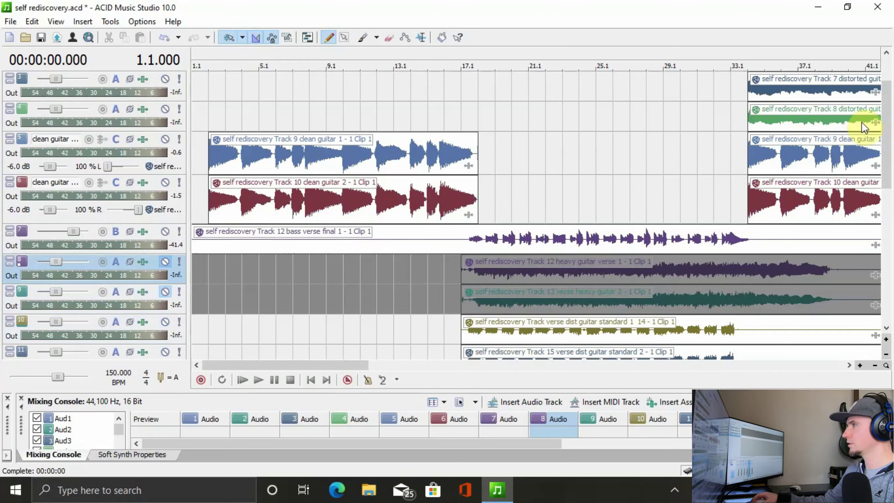
{"action": "left_click_drag", "start_coordinate": [887, 118], "coordinate": [888, 196]}
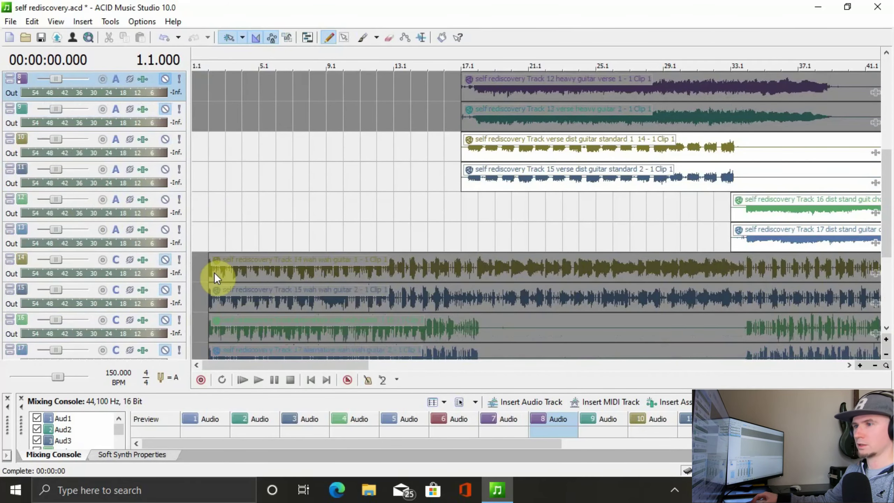
{"action": "left_click", "coordinate": [164, 260]}
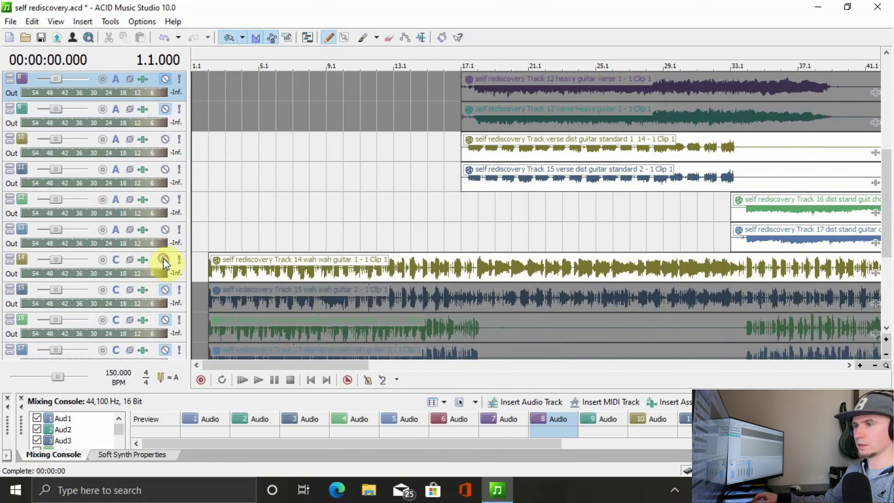
{"action": "left_click", "coordinate": [164, 290]}
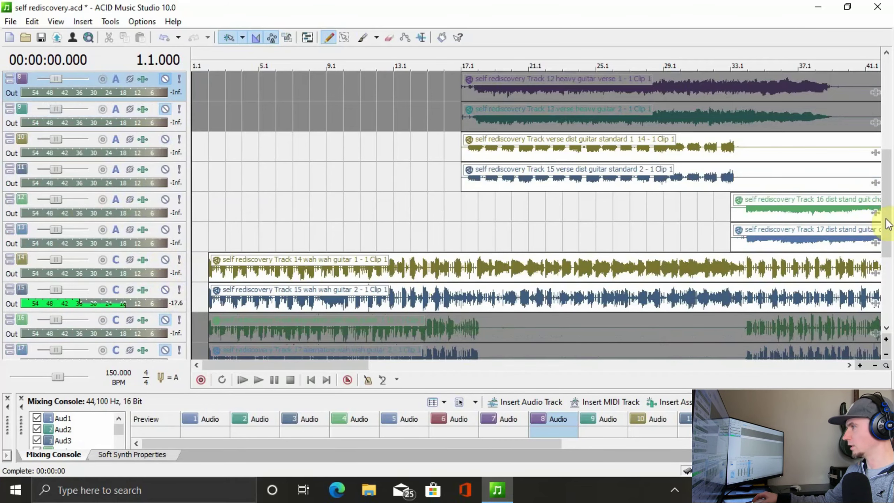
{"action": "left_click_drag", "start_coordinate": [888, 223], "coordinate": [885, 93]}
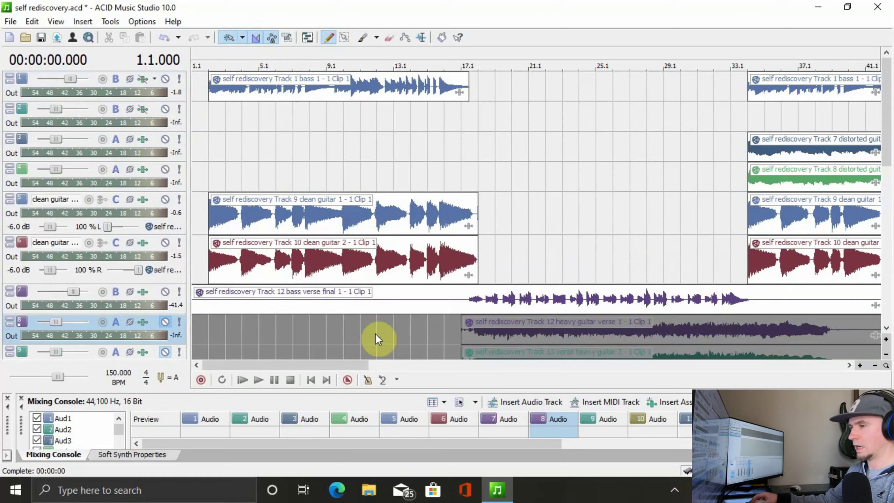
{"action": "left_click", "coordinate": [242, 382]}
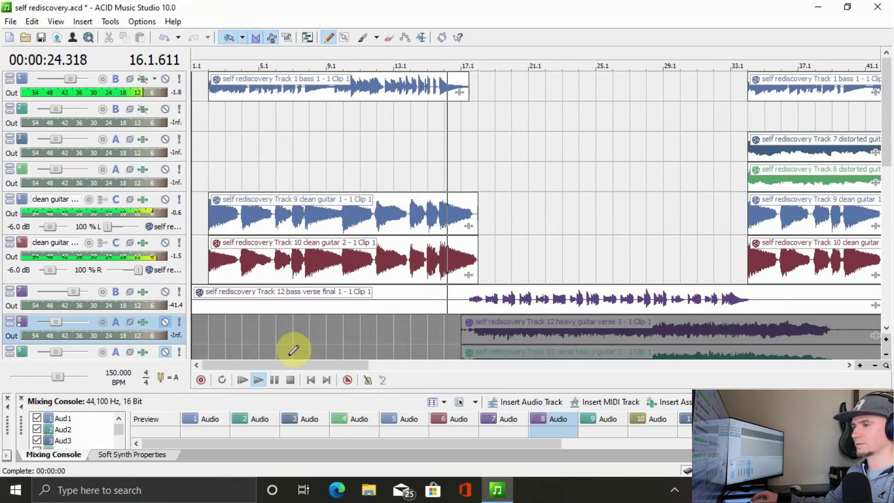
{"action": "left_click", "coordinate": [288, 382]}
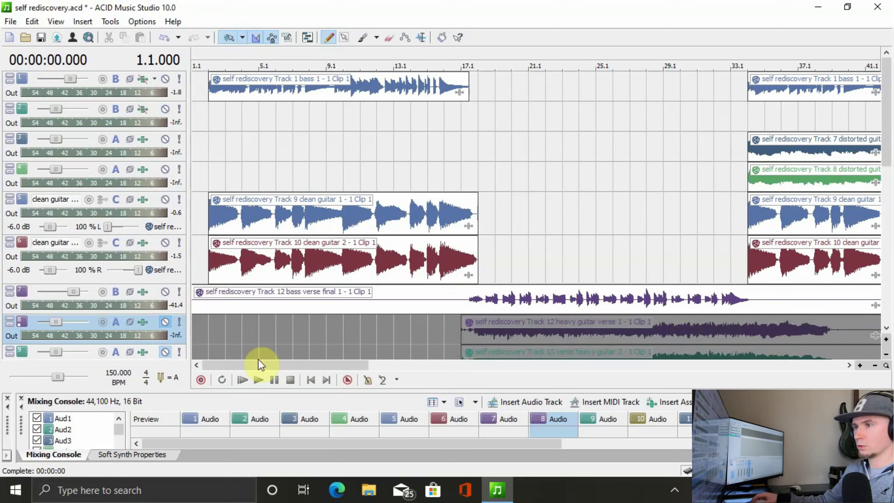
Step: Replay the intro, muting and unmuting wah wah guitar tracks 14 and 15 during playback to compare the mix
{"action": "left_click", "coordinate": [244, 381]}
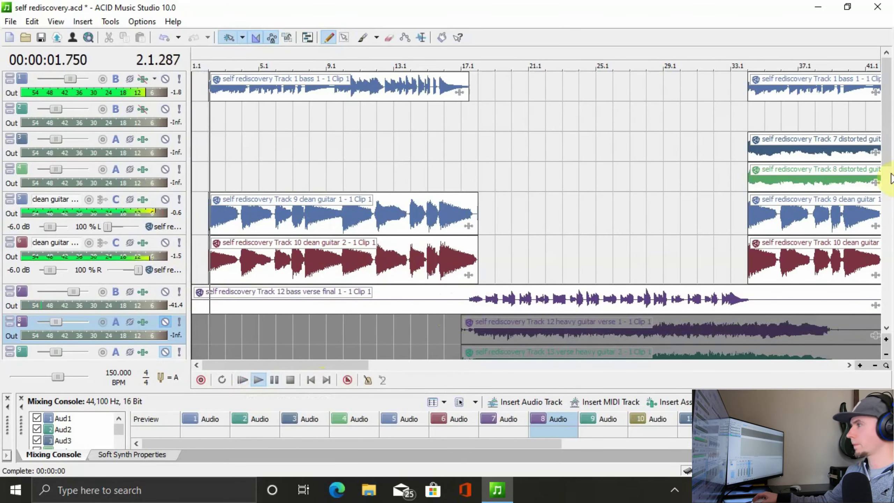
{"action": "left_click_drag", "start_coordinate": [886, 150], "coordinate": [890, 250]}
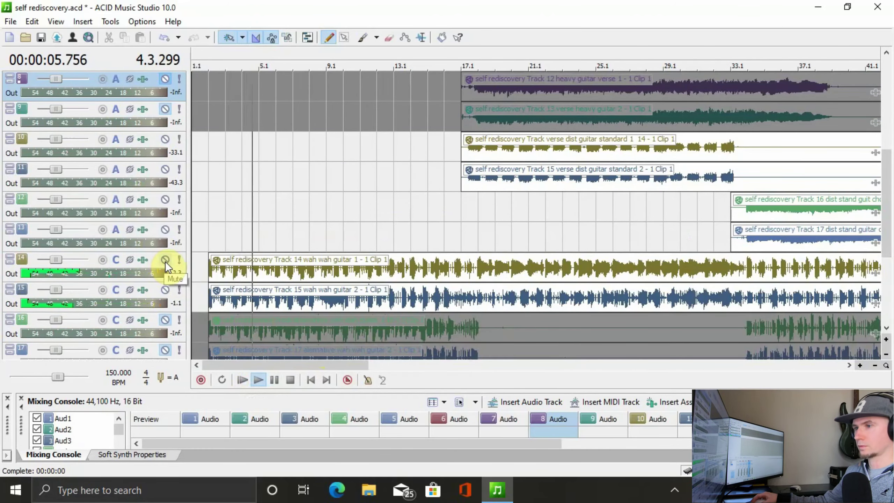
{"action": "left_click", "coordinate": [165, 259]}
{"action": "left_click", "coordinate": [166, 289]}
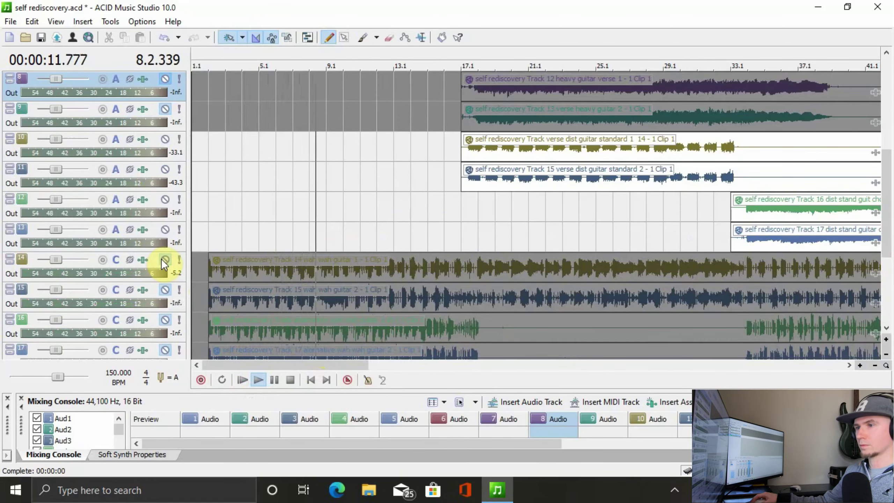
{"action": "left_click", "coordinate": [162, 260]}
{"action": "left_click", "coordinate": [165, 290]}
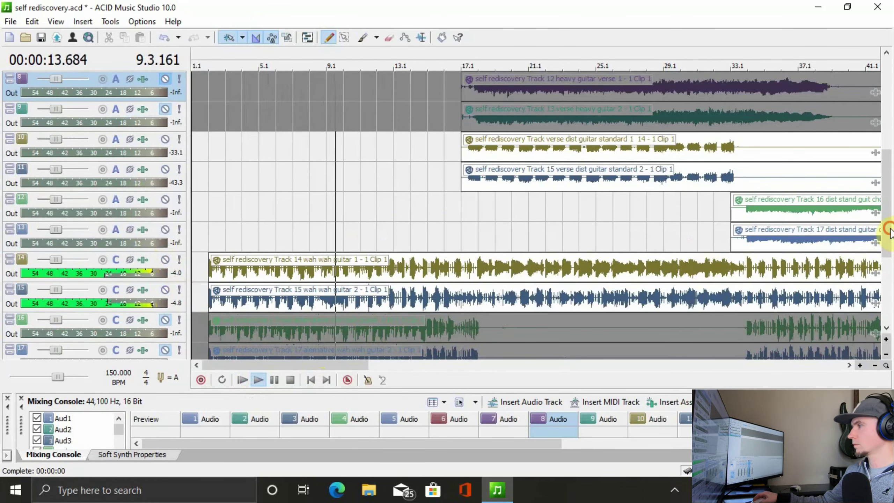
Step: Mute both clean guitar tracks during playback to hear the wah wah guitars without them, stop playback and unmute them
{"action": "left_click_drag", "start_coordinate": [886, 239], "coordinate": [893, 160]}
{"action": "left_click", "coordinate": [165, 170]}
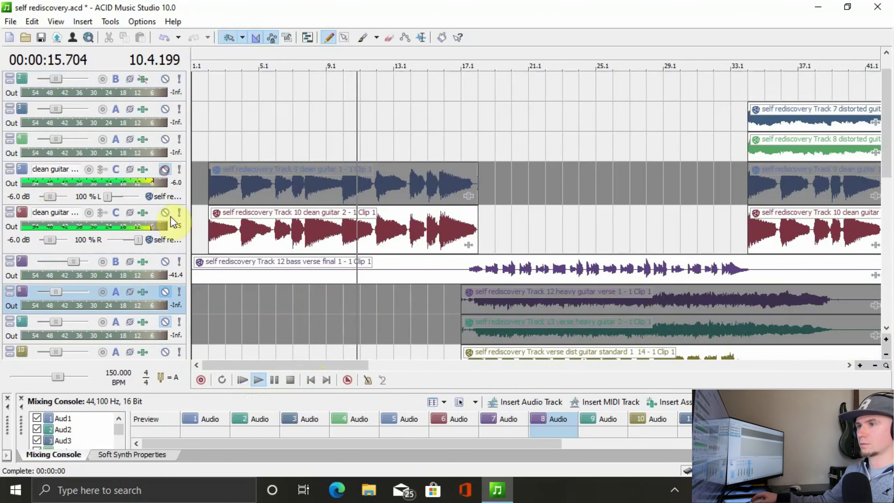
{"action": "left_click", "coordinate": [164, 214]}
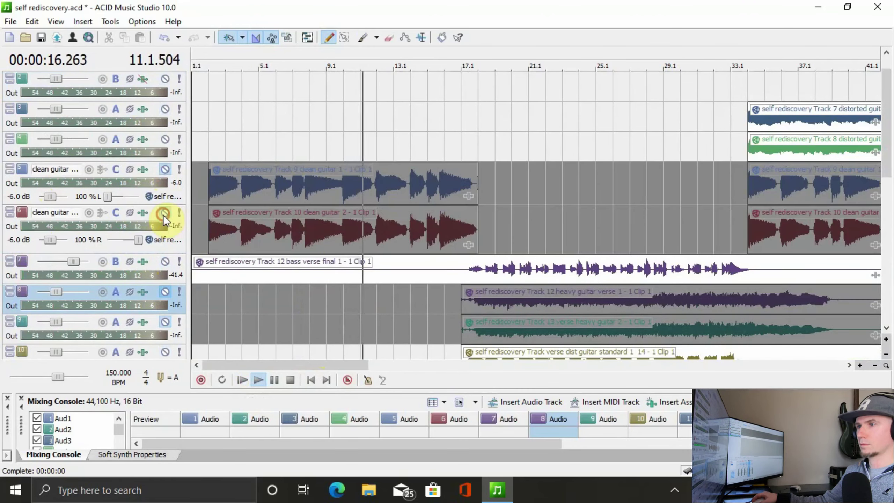
{"action": "left_click", "coordinate": [290, 380]}
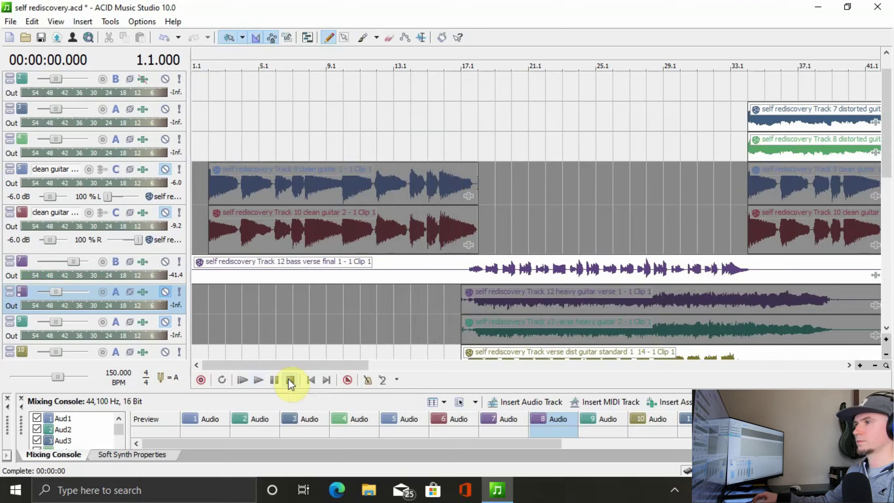
{"action": "left_click", "coordinate": [166, 168]}
{"action": "left_click", "coordinate": [165, 213]}
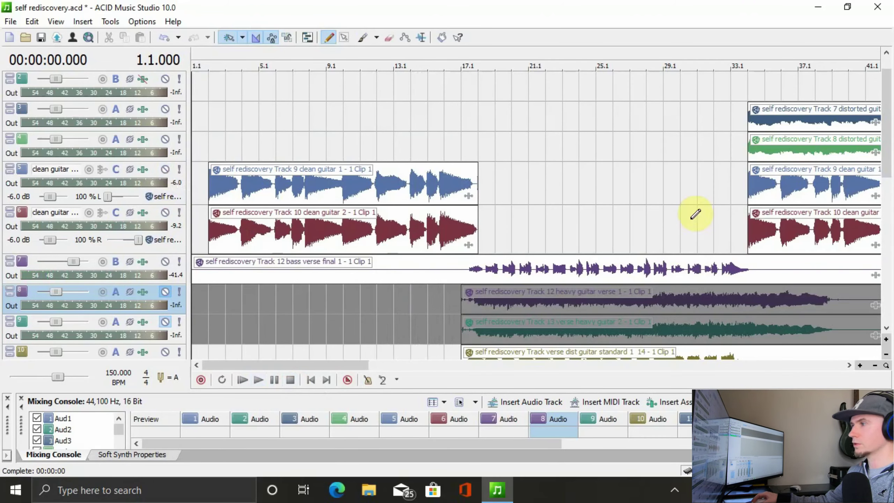
Step: Mute wah wah guitar tracks 14 and 15 and unmute them again
{"action": "scroll", "coordinate": [887, 152], "scroll_direction": "down", "scroll_amount": 4}
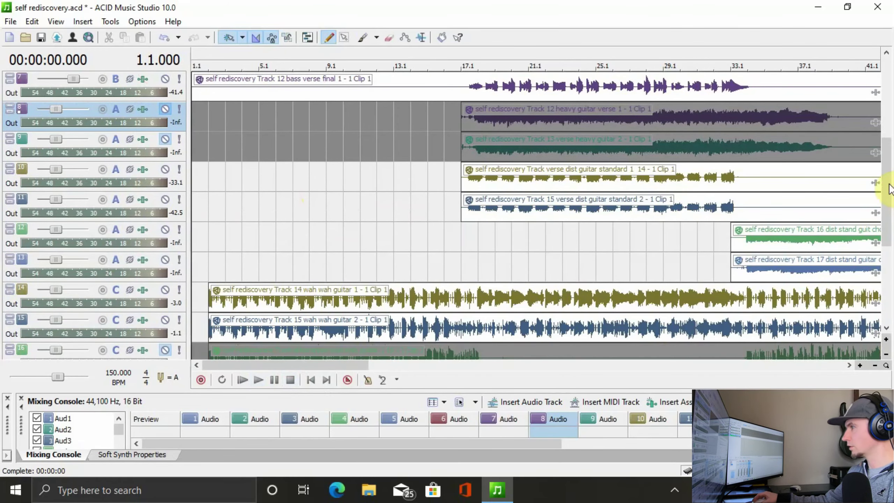
{"action": "scroll", "coordinate": [889, 188], "scroll_direction": "down", "scroll_amount": 1}
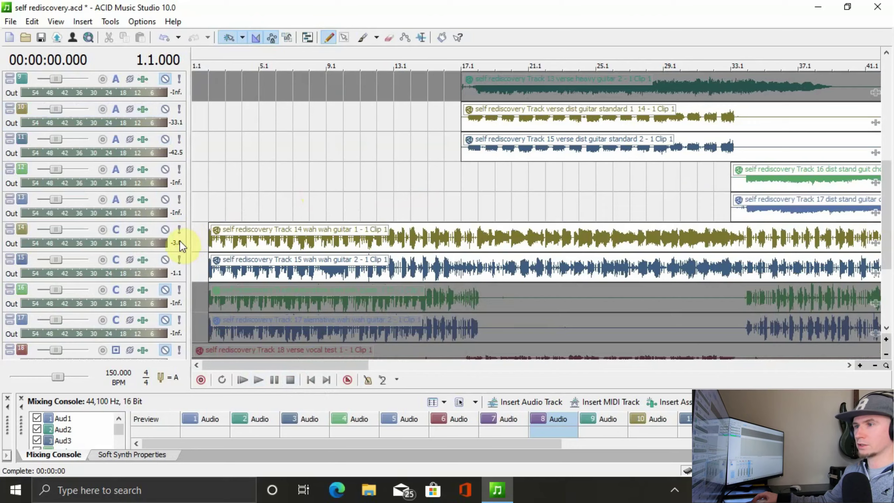
{"action": "left_click", "coordinate": [164, 229]}
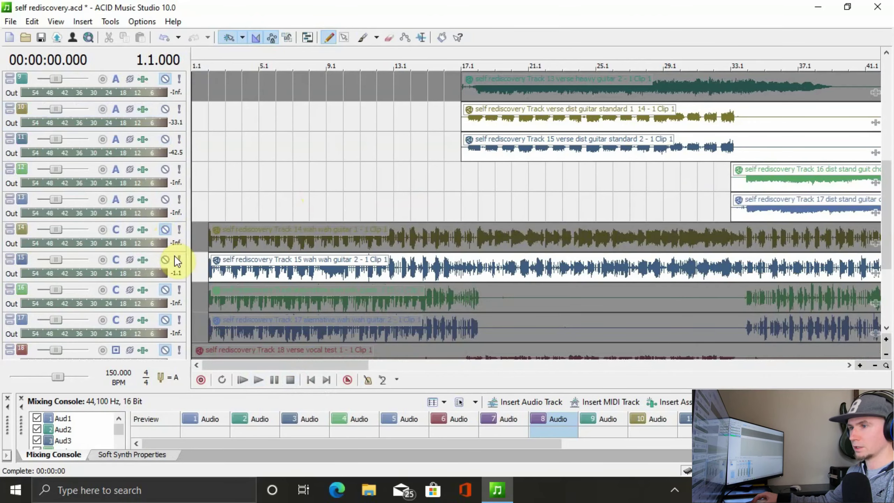
{"action": "left_click", "coordinate": [165, 259]}
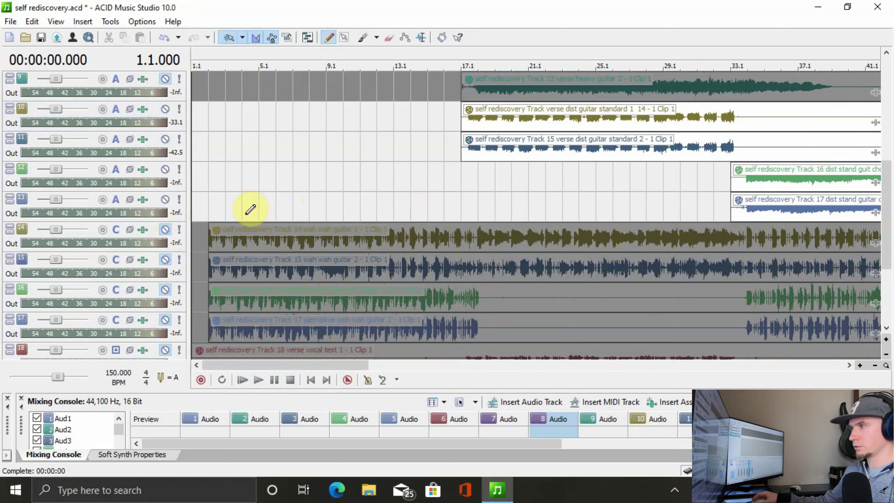
{"action": "left_click", "coordinate": [164, 229]}
{"action": "left_click", "coordinate": [164, 259]}
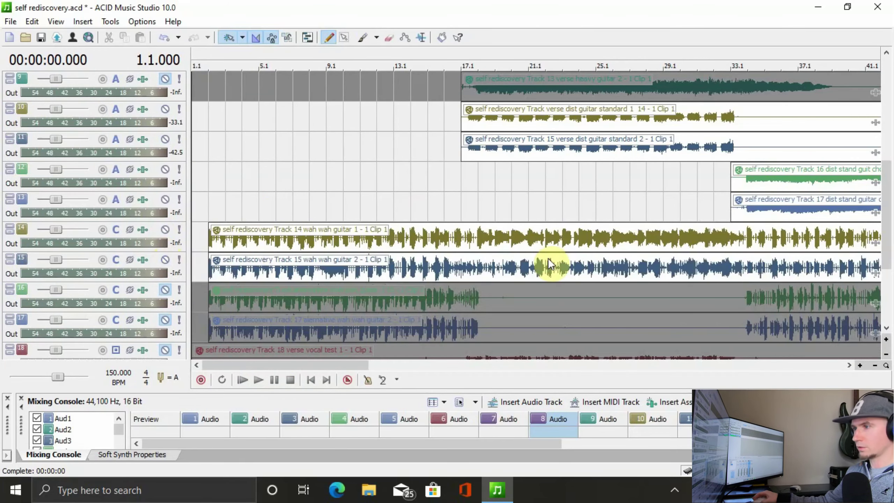
Step: Play the song from the start through the verse with the clean and wah wah guitars active, and stop playback
{"action": "left_click_drag", "start_coordinate": [891, 229], "coordinate": [893, 154]}
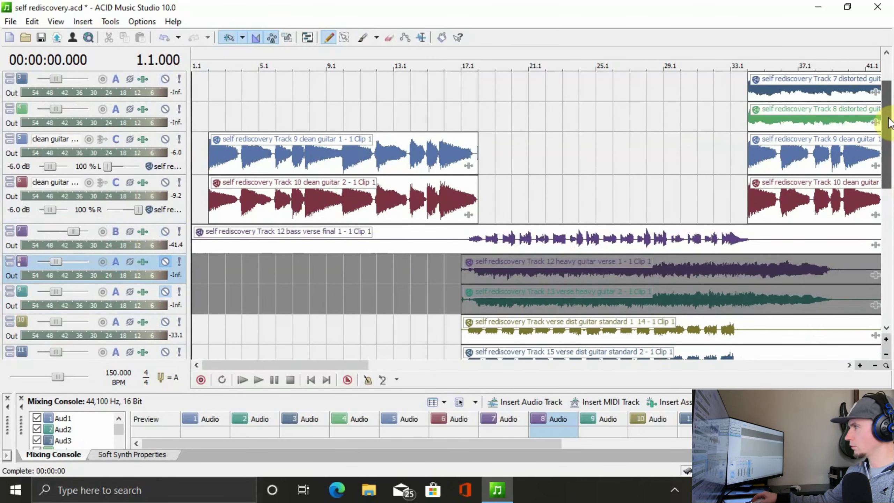
{"action": "left_click_drag", "start_coordinate": [889, 123], "coordinate": [890, 99]}
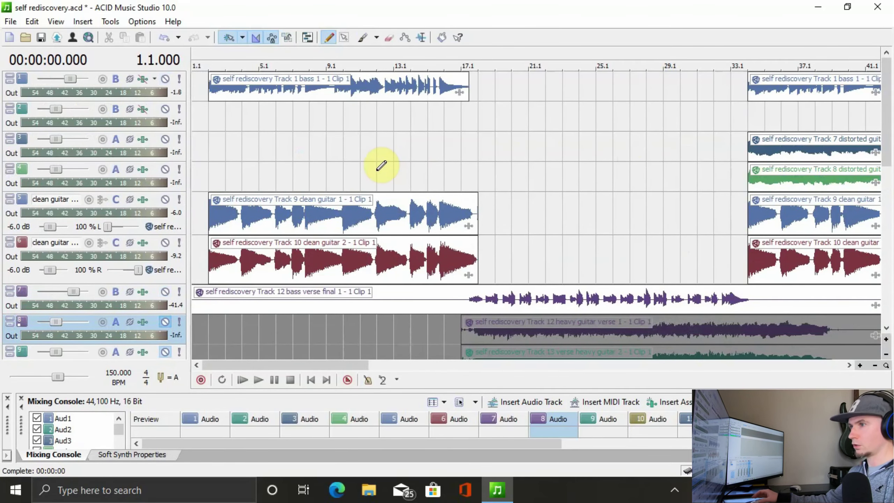
{"action": "left_click", "coordinate": [243, 383]}
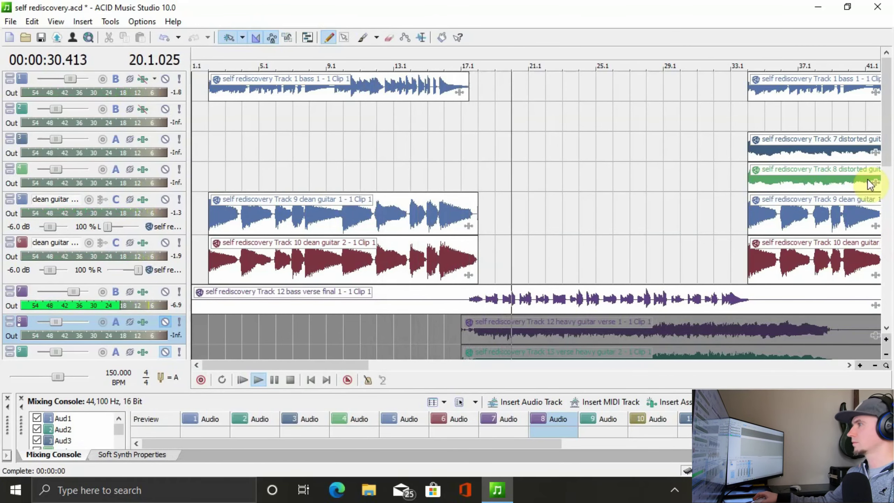
{"action": "scroll", "coordinate": [891, 192], "scroll_direction": "down", "scroll_amount": 3}
{"action": "scroll", "coordinate": [890, 193], "scroll_direction": "down", "scroll_amount": 2}
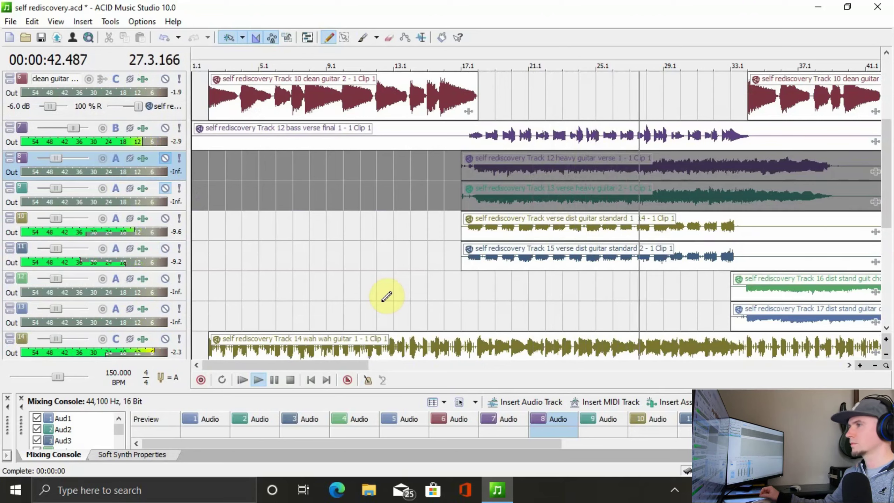
{"action": "left_click", "coordinate": [289, 380]}
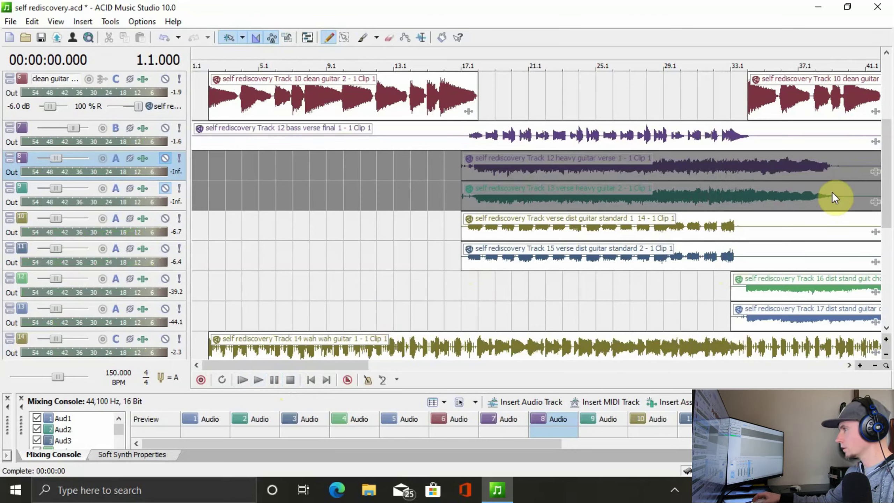
Step: Play the verse from bar 17, muting and unmuting wah wah guitar tracks 14 and 15 during playback, and stop playback
{"action": "left_click_drag", "start_coordinate": [886, 169], "coordinate": [893, 193]}
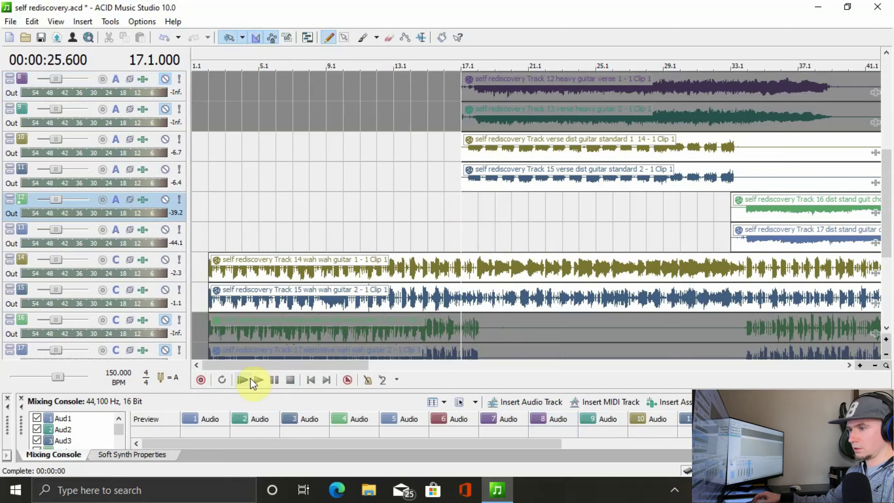
{"action": "left_click", "coordinate": [260, 379]}
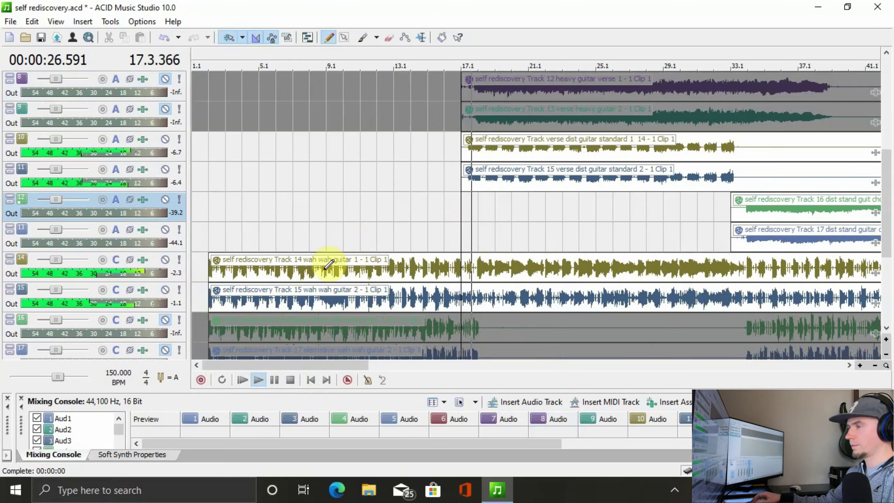
{"action": "left_click", "coordinate": [165, 260]}
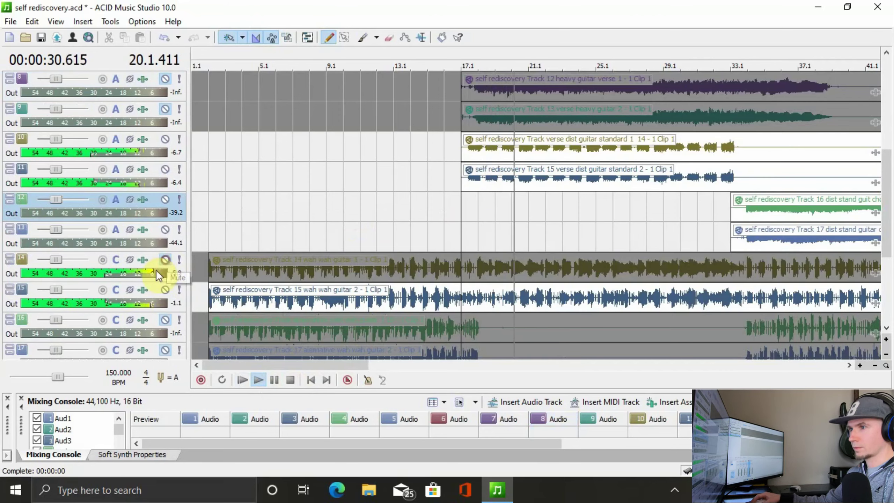
{"action": "left_click", "coordinate": [166, 290]}
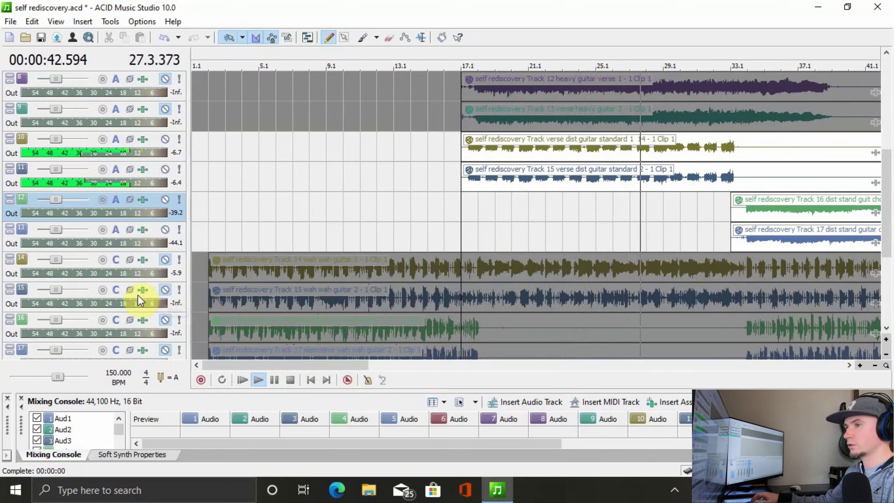
{"action": "left_click", "coordinate": [165, 259]}
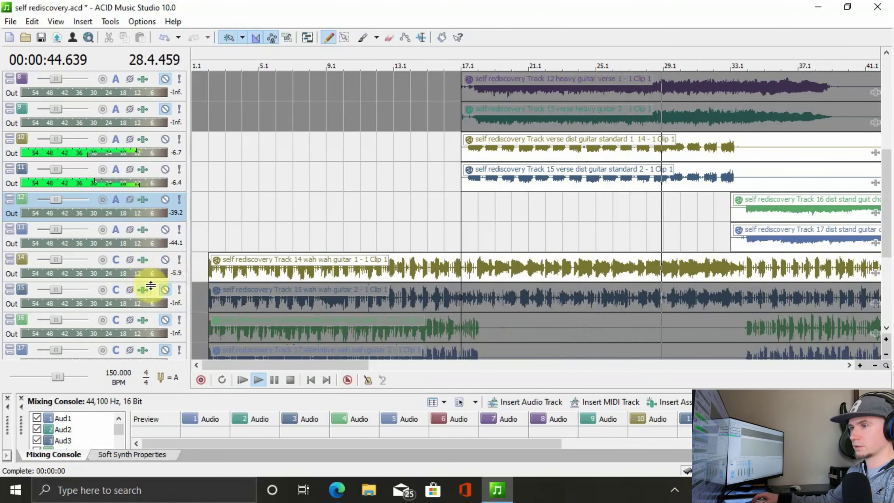
{"action": "left_click", "coordinate": [159, 289]}
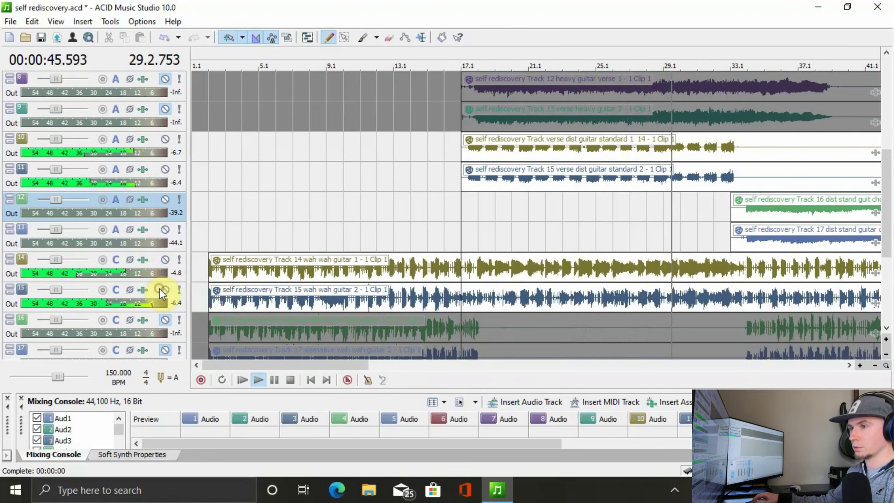
{"action": "left_click", "coordinate": [290, 379]}
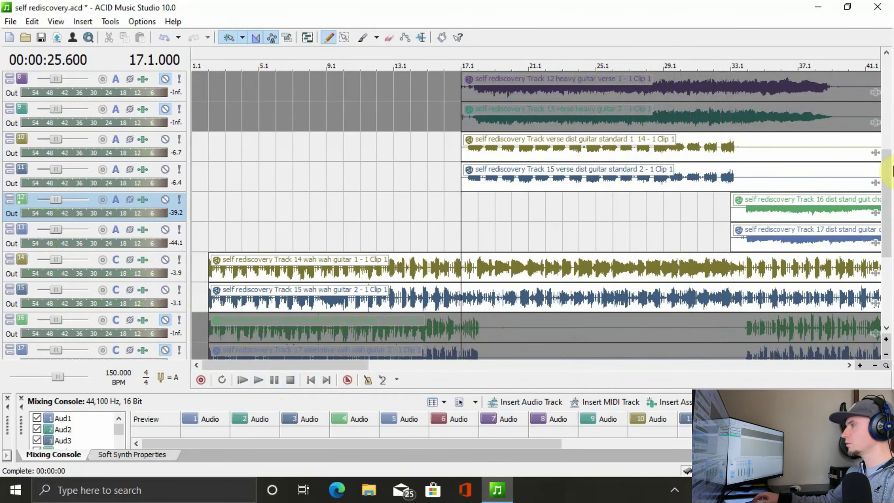
Step: Mute wah wah guitar tracks 14 and 15 and play the verse from bar 17 with only the standard distorted guitars and bass
{"action": "left_click_drag", "start_coordinate": [890, 194], "coordinate": [889, 155]}
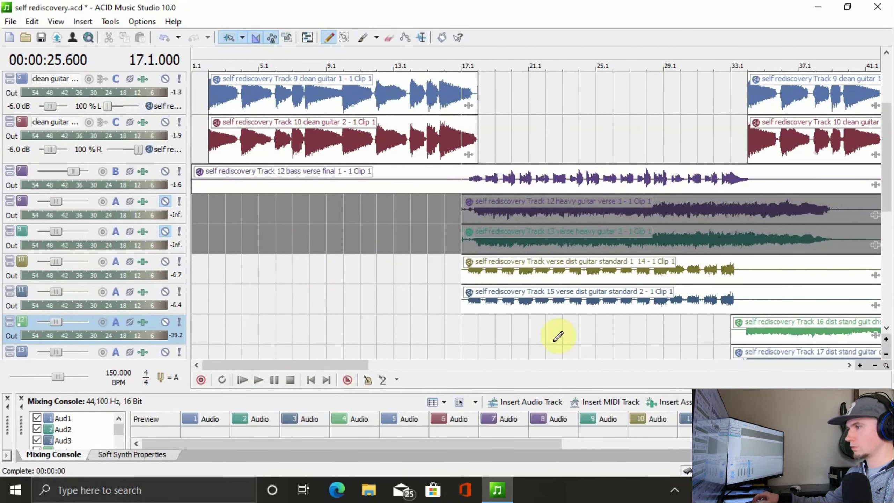
{"action": "left_click_drag", "start_coordinate": [885, 193], "coordinate": [892, 236]}
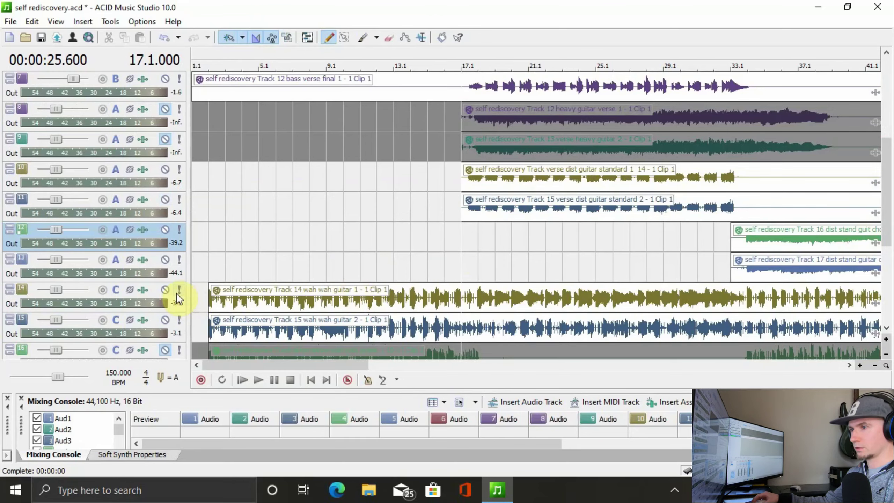
{"action": "left_click", "coordinate": [165, 290]}
{"action": "left_click", "coordinate": [166, 320]}
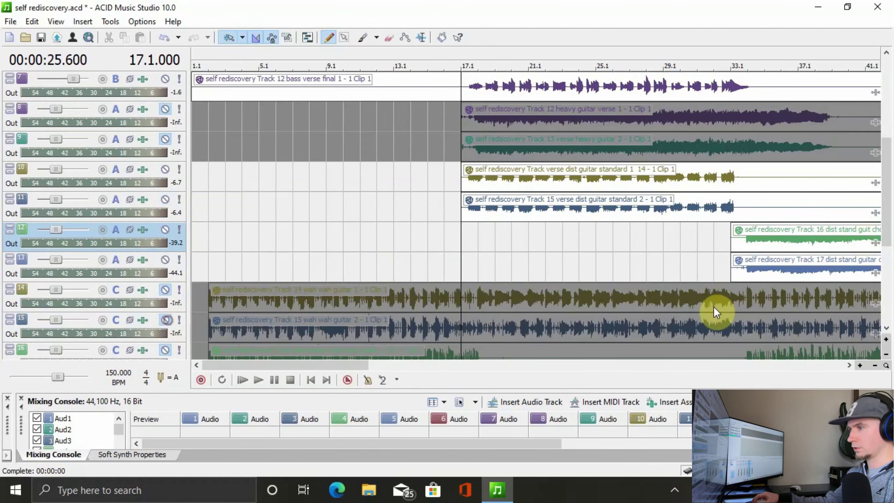
{"action": "left_click_drag", "start_coordinate": [889, 237], "coordinate": [885, 188]}
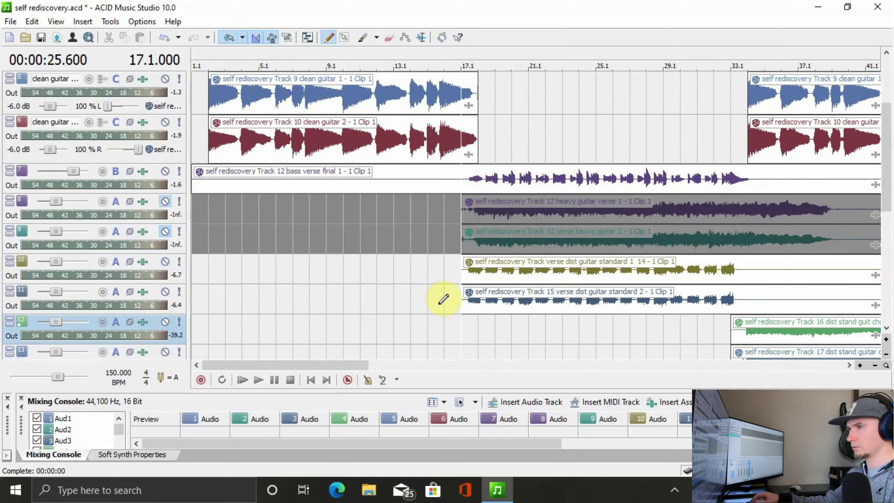
{"action": "left_click", "coordinate": [258, 380]}
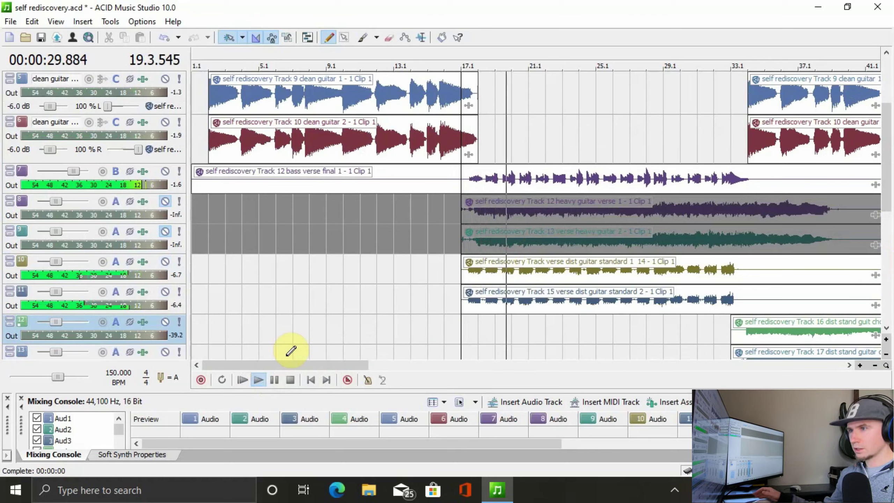
{"action": "left_click", "coordinate": [291, 381]}
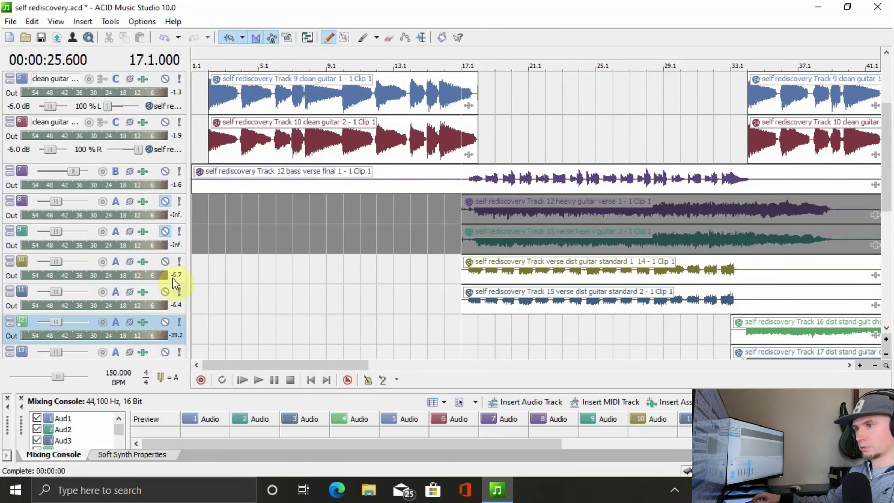
Step: Swap the standard distorted guitars on tracks 10 and 11 for the heavy guitars on tracks 8 and 9, and play the verse
{"action": "left_click", "coordinate": [165, 262]}
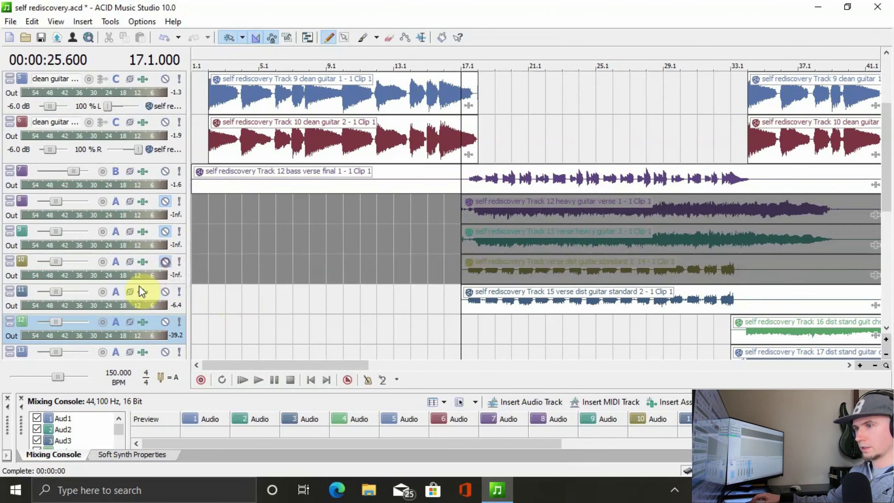
{"action": "left_click", "coordinate": [166, 294]}
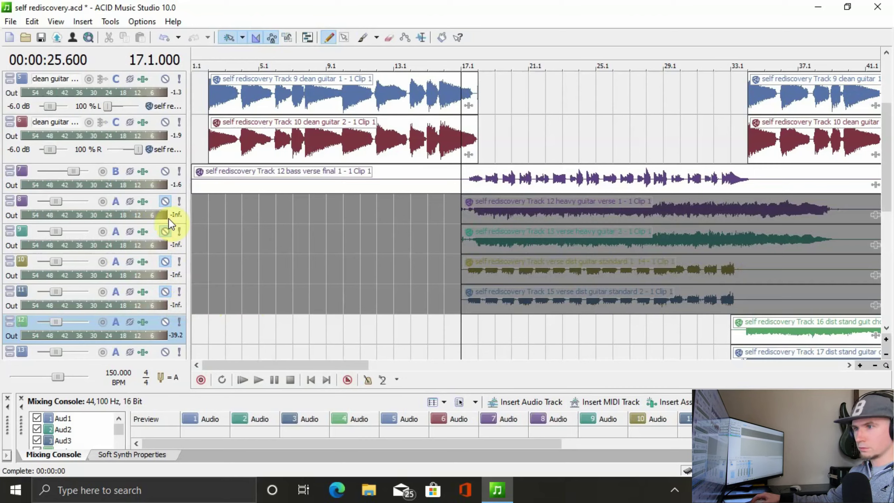
{"action": "left_click", "coordinate": [163, 201]}
{"action": "left_click", "coordinate": [165, 232]}
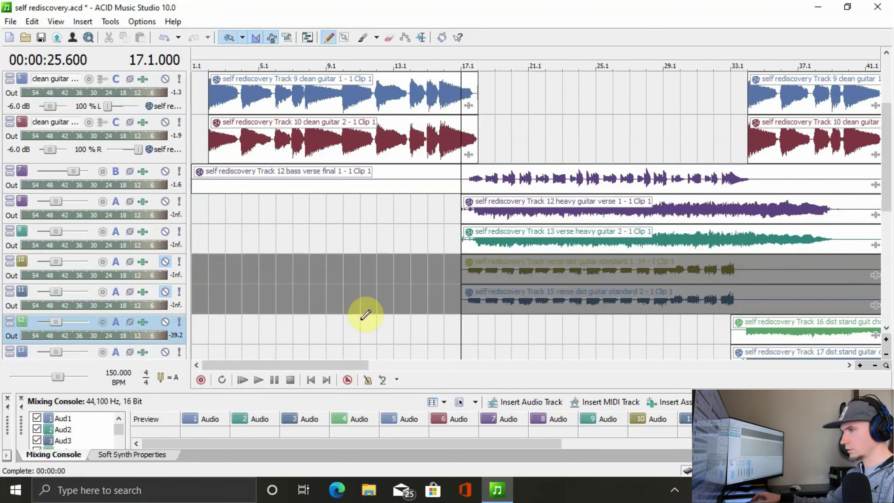
{"action": "left_click", "coordinate": [259, 380]}
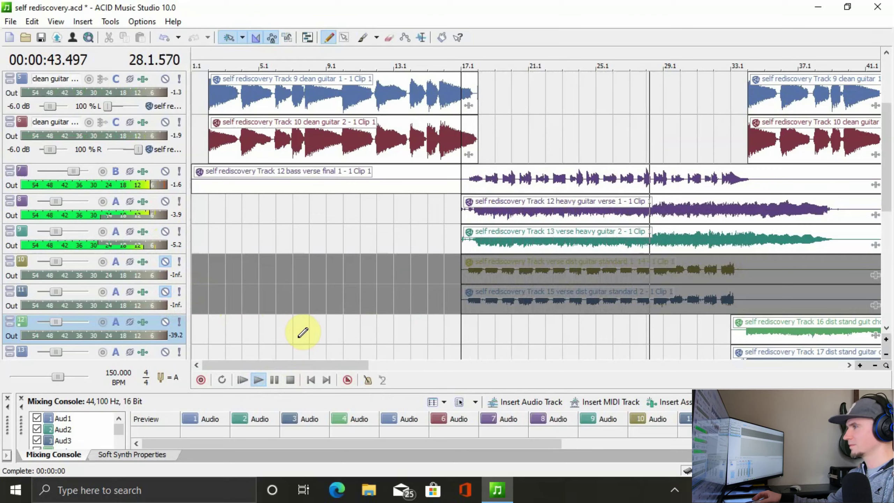
{"action": "left_click", "coordinate": [291, 380]}
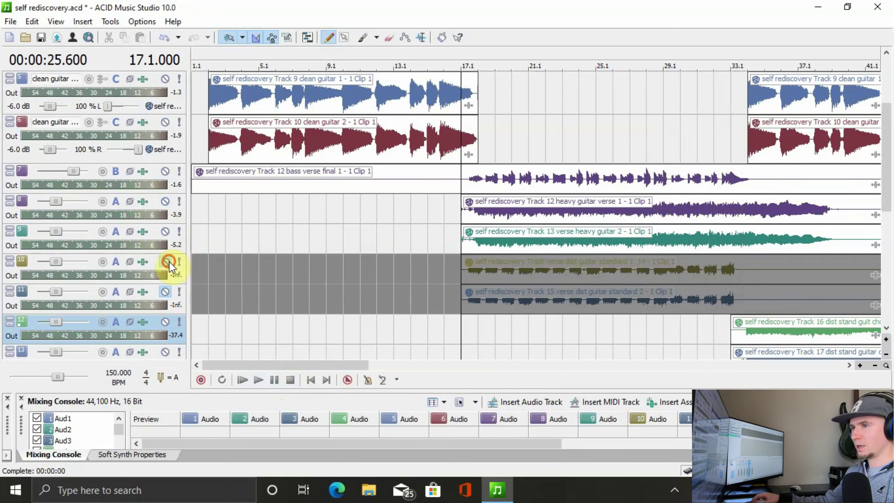
Step: Unmute standard distorted guitar tracks 10 and 11 and mute heavy guitar tracks 8 and 9
{"action": "left_click", "coordinate": [166, 261]}
{"action": "left_click", "coordinate": [164, 291]}
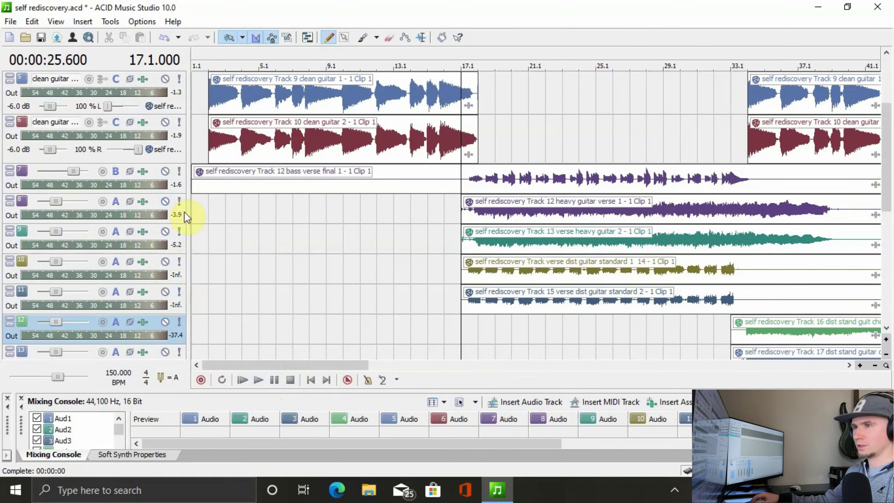
{"action": "left_click", "coordinate": [163, 202]}
{"action": "left_click", "coordinate": [167, 232]}
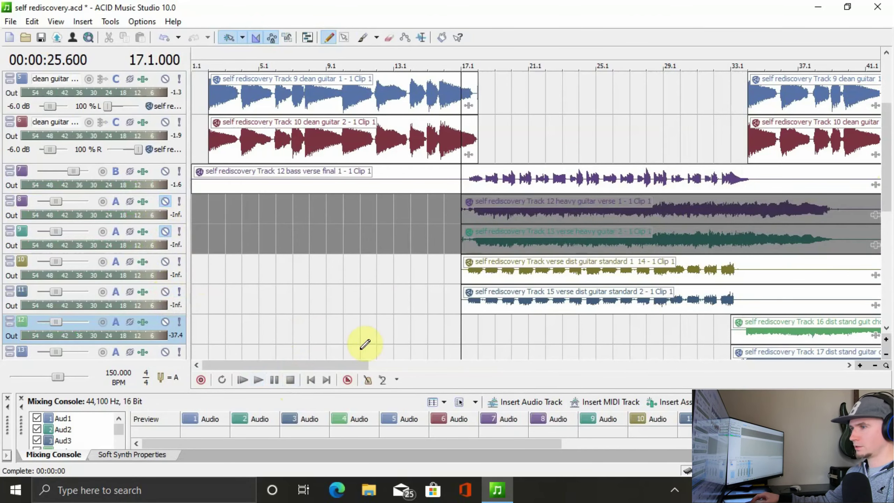
Step: Play the verse from bar 17 and unmute wah wah guitar tracks 14 and 15 during playback
{"action": "left_click", "coordinate": [259, 380]}
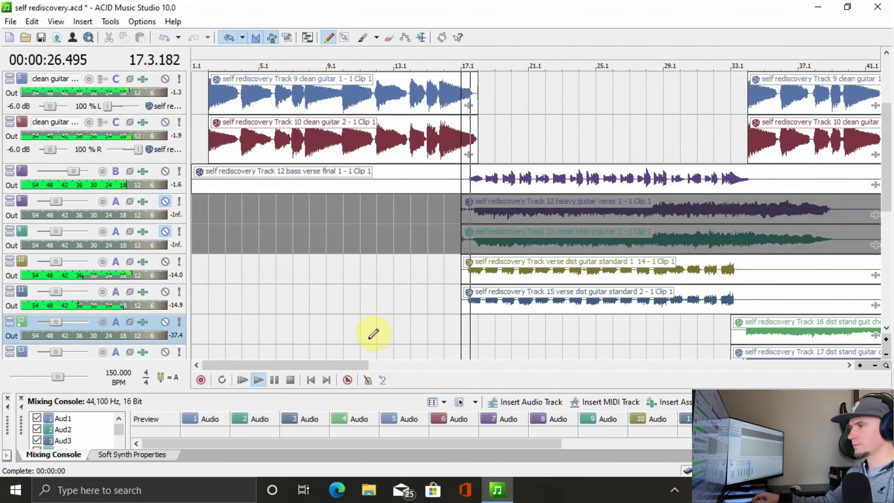
{"action": "left_click_drag", "start_coordinate": [887, 190], "coordinate": [886, 259]}
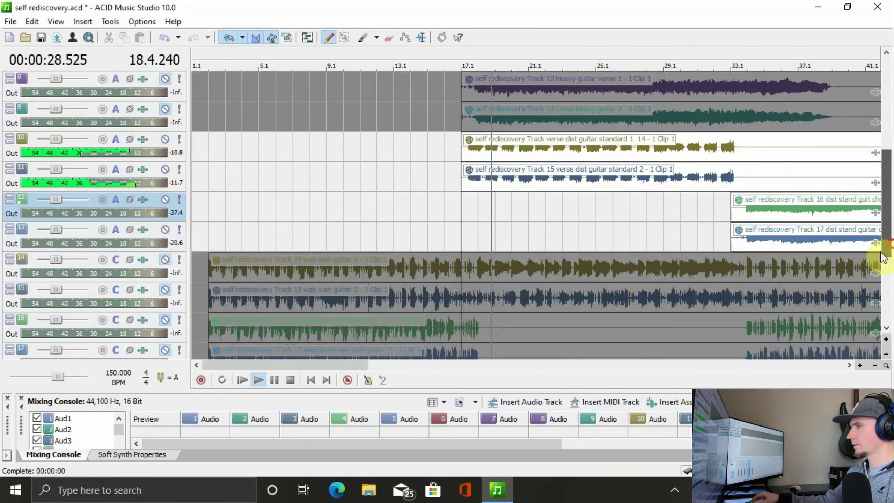
{"action": "left_click", "coordinate": [166, 260]}
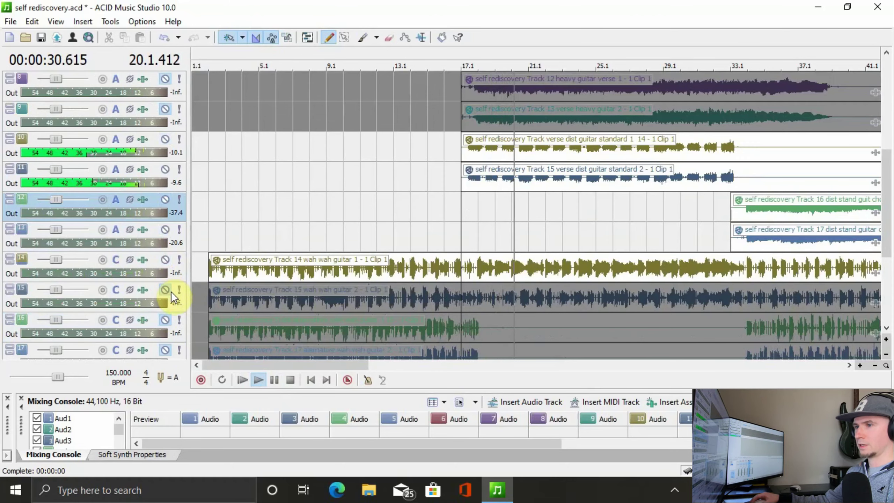
{"action": "left_click", "coordinate": [164, 290]}
Step: Bring in heavy guitar tracks 8 and 9 during playback to hear all verse guitar layers together, and stop playback
{"action": "left_click_drag", "start_coordinate": [884, 241], "coordinate": [884, 189]}
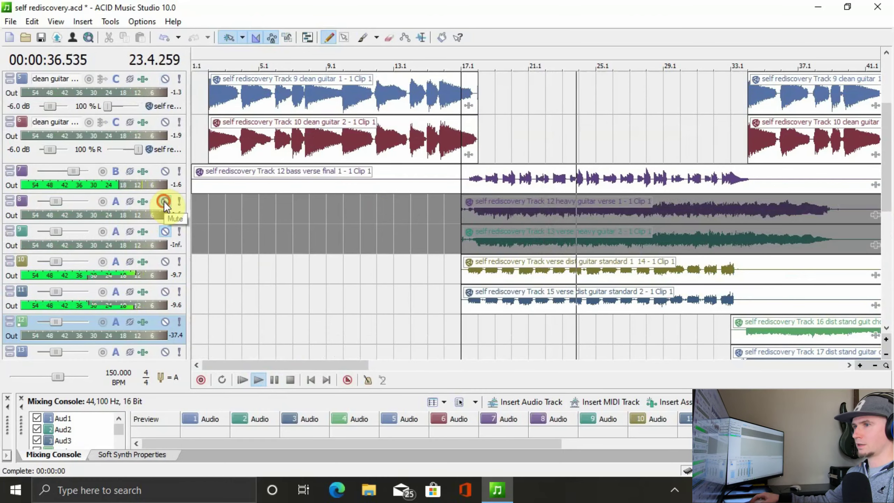
{"action": "left_click", "coordinate": [164, 201]}
{"action": "left_click", "coordinate": [165, 232]}
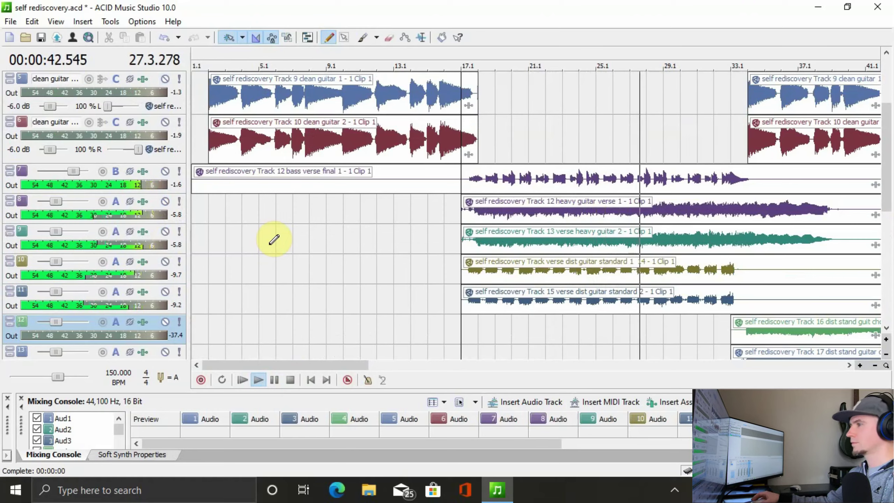
{"action": "left_click", "coordinate": [290, 380]}
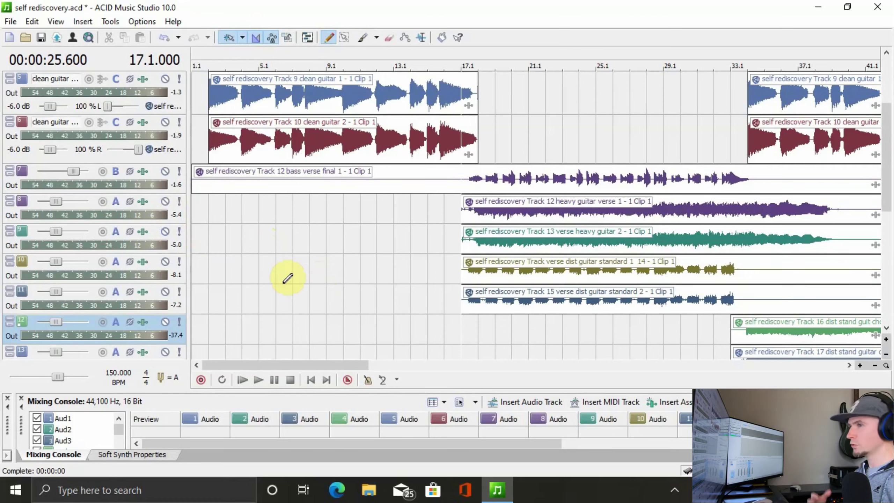
Step: Mute heavy verse guitar tracks 8 and 9, leaving the standard distorted and wah wah guitars active
{"action": "left_click", "coordinate": [165, 202]}
{"action": "left_click", "coordinate": [165, 232]}
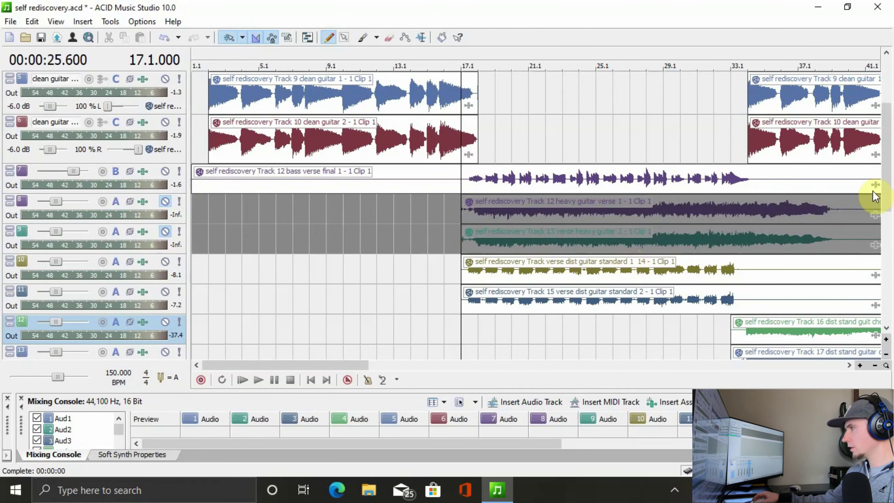
{"action": "left_click_drag", "start_coordinate": [886, 180], "coordinate": [886, 226]}
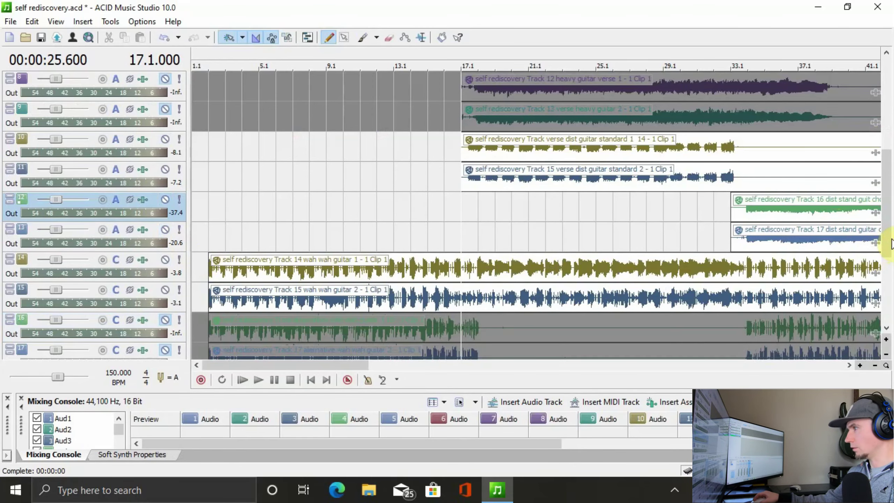
{"action": "left_click_drag", "start_coordinate": [888, 242], "coordinate": [891, 202]}
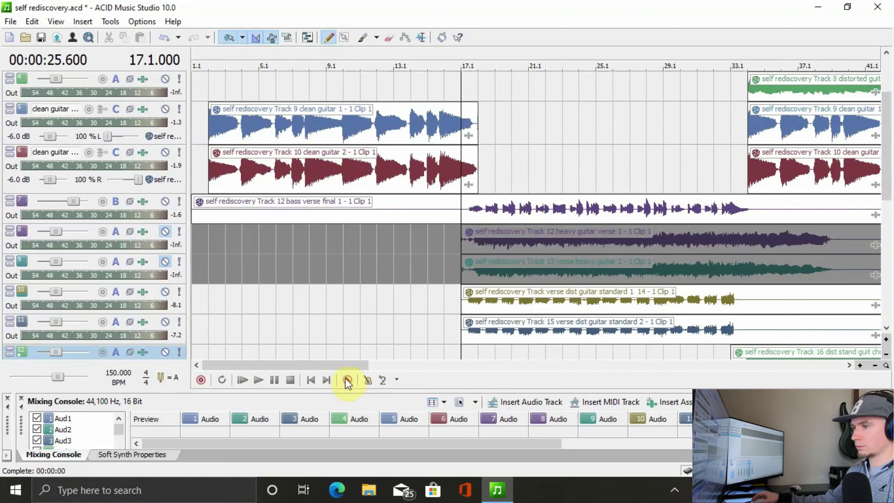
Step: Play the song from the start through the verse and chorus without the heavy verse guitars, and stop playback
{"action": "left_click", "coordinate": [311, 379]}
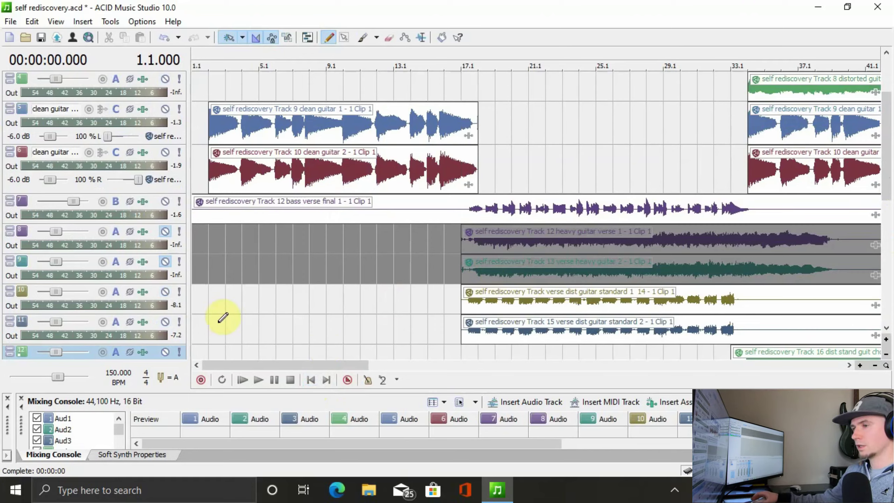
{"action": "left_click", "coordinate": [242, 380]}
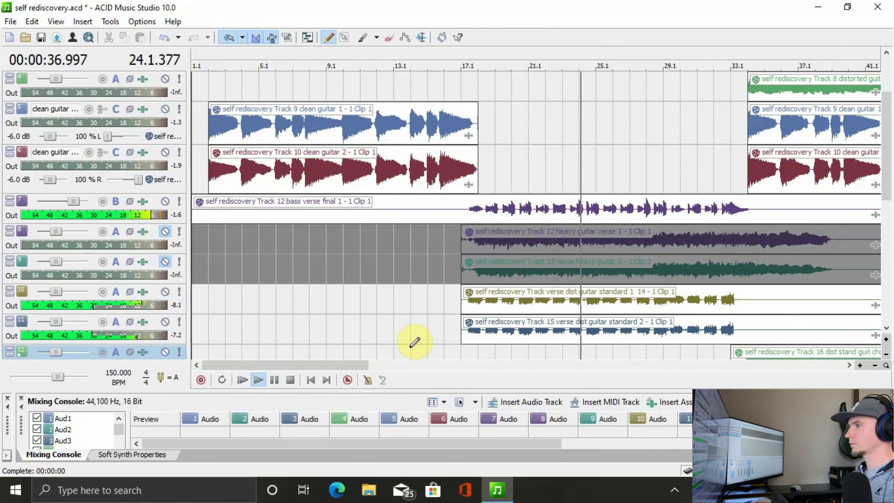
{"action": "left_click_drag", "start_coordinate": [285, 369], "coordinate": [360, 367]}
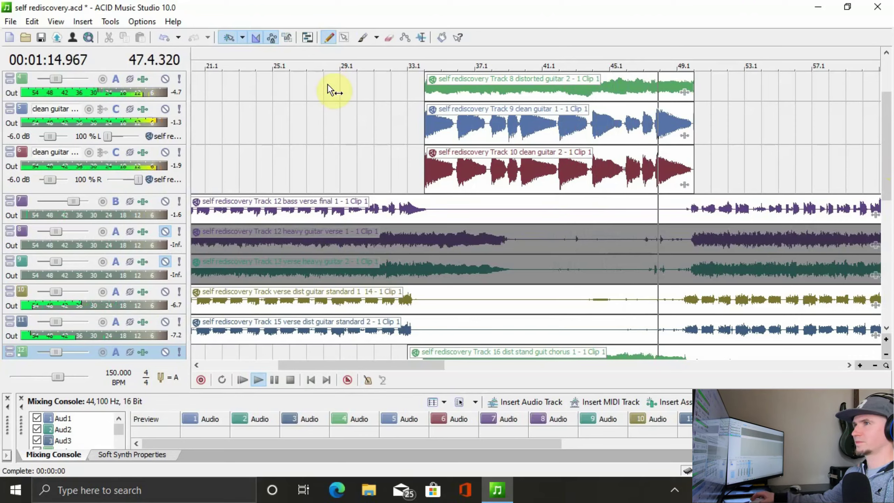
{"action": "left_click", "coordinate": [290, 380]}
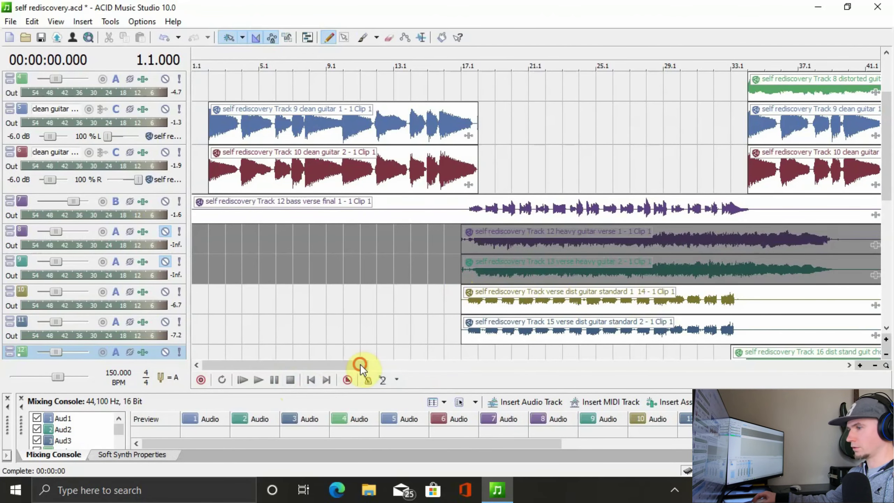
Step: Play the start of the verse from bar 17 with heavy guitar tracks 8 and 9 muted, and stop playback
{"action": "left_click_drag", "start_coordinate": [361, 365], "coordinate": [376, 365]}
{"action": "left_click", "coordinate": [395, 276]}
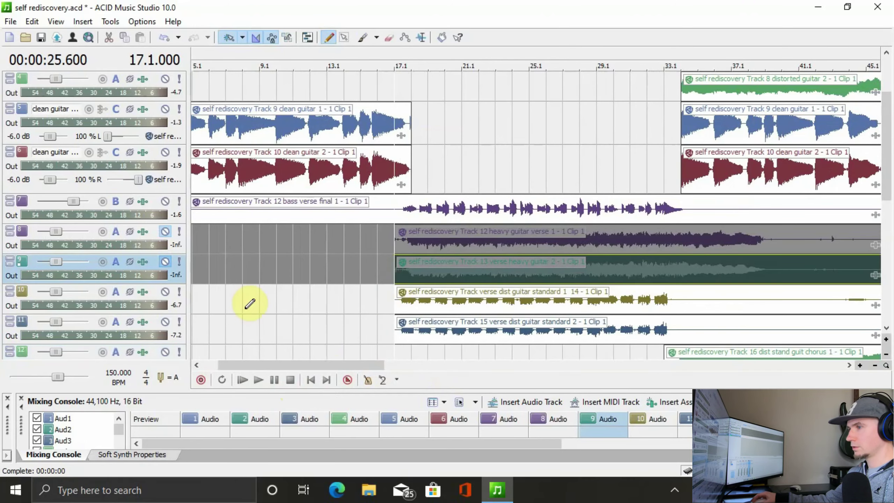
{"action": "left_click", "coordinate": [165, 234]}
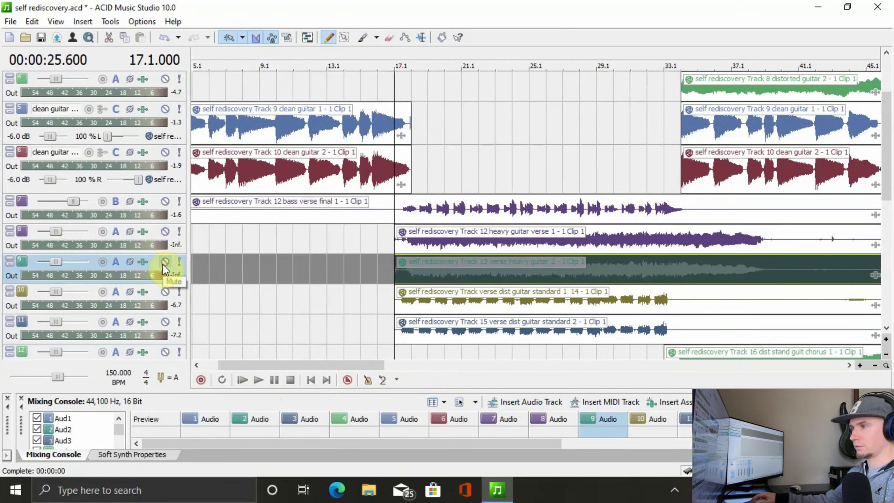
{"action": "left_click", "coordinate": [165, 232]}
{"action": "left_click", "coordinate": [258, 379]}
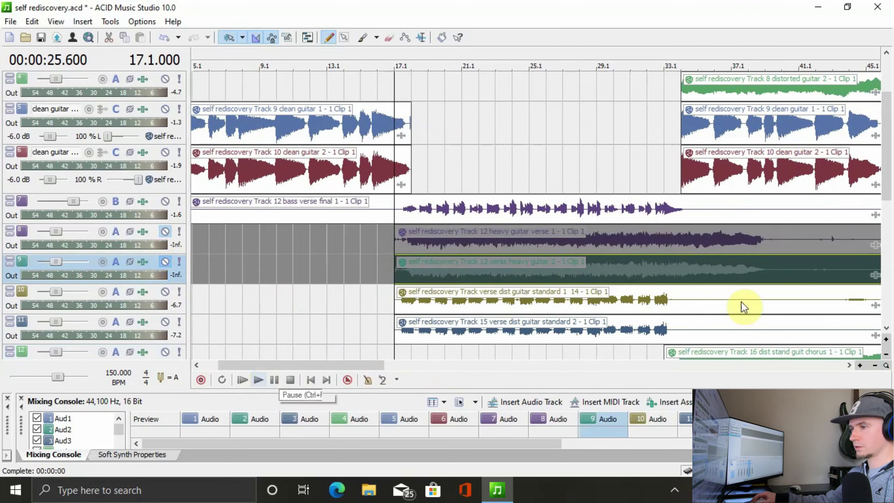
{"action": "left_click", "coordinate": [263, 380]}
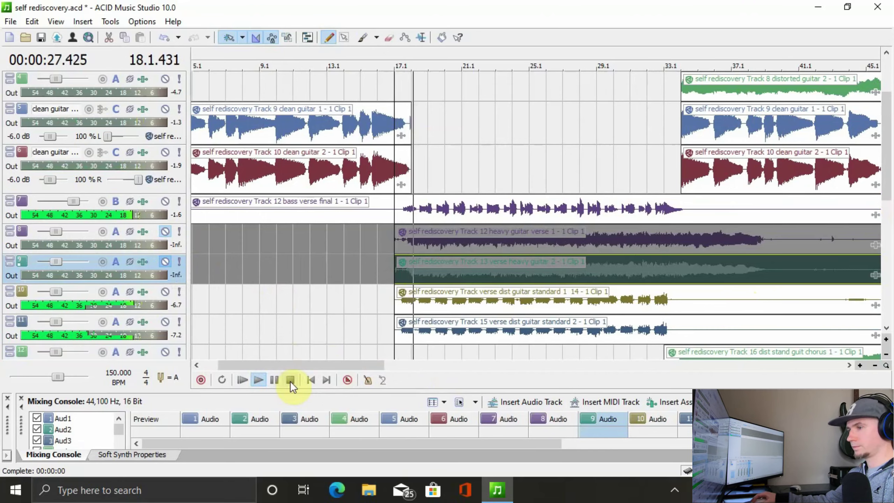
{"action": "left_click", "coordinate": [290, 379]}
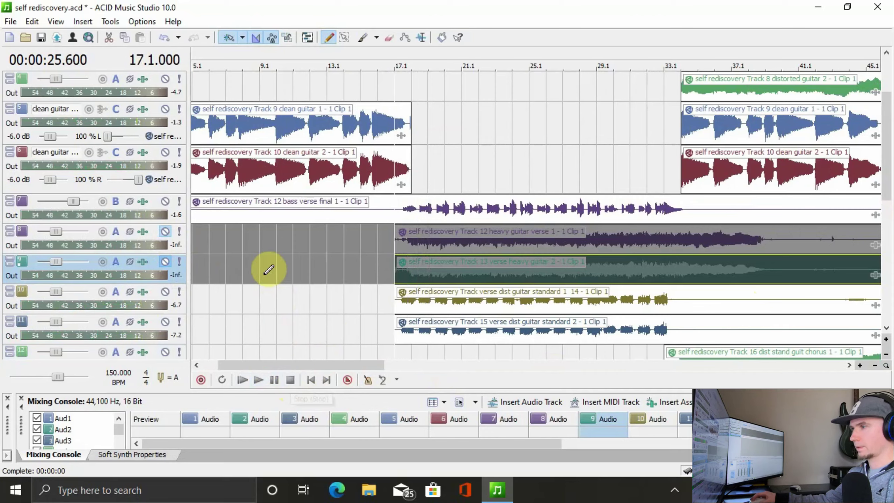
Step: Unmute heavy guitar tracks 8 and 9, mute standard distorted tracks 10 and 11, and play the verse from bar 17 to about bar 33
{"action": "left_click_drag", "start_coordinate": [169, 270], "coordinate": [171, 310]}
{"action": "left_click", "coordinate": [164, 322]}
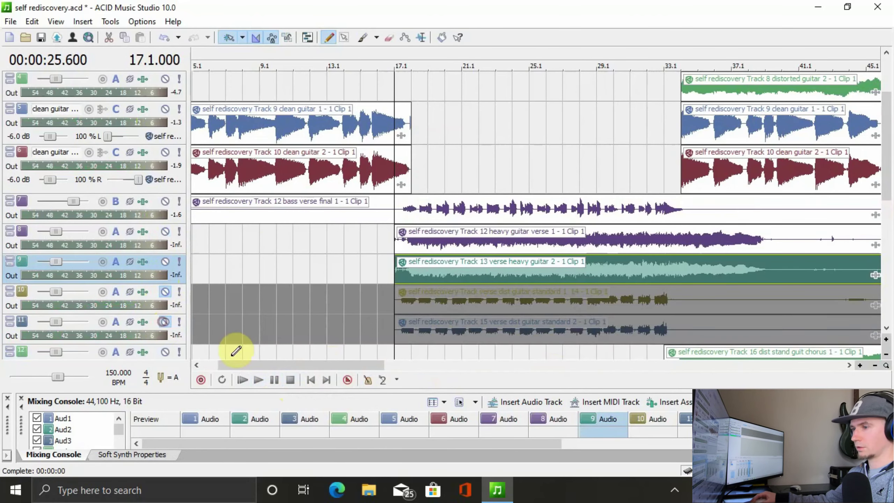
{"action": "left_click", "coordinate": [257, 382]}
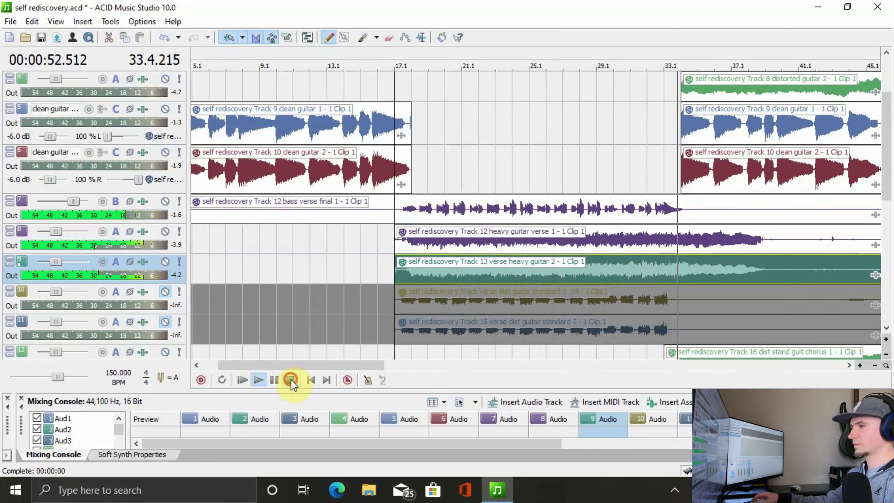
{"action": "left_click", "coordinate": [291, 379]}
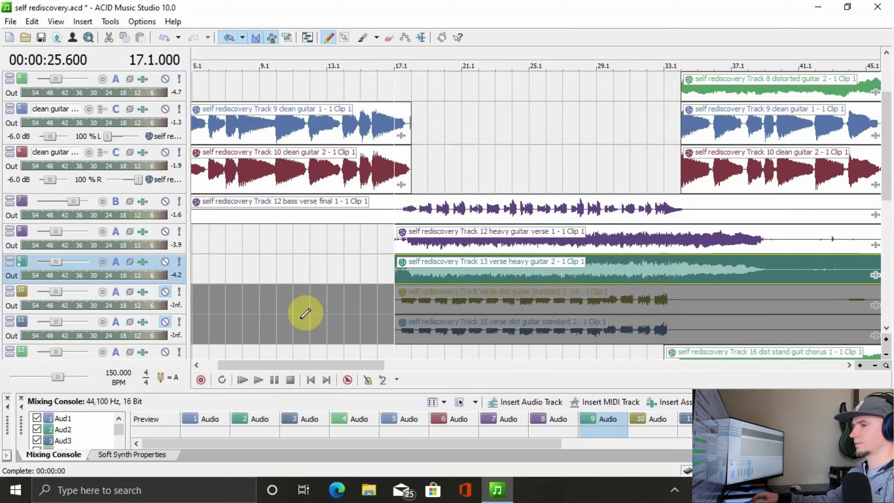